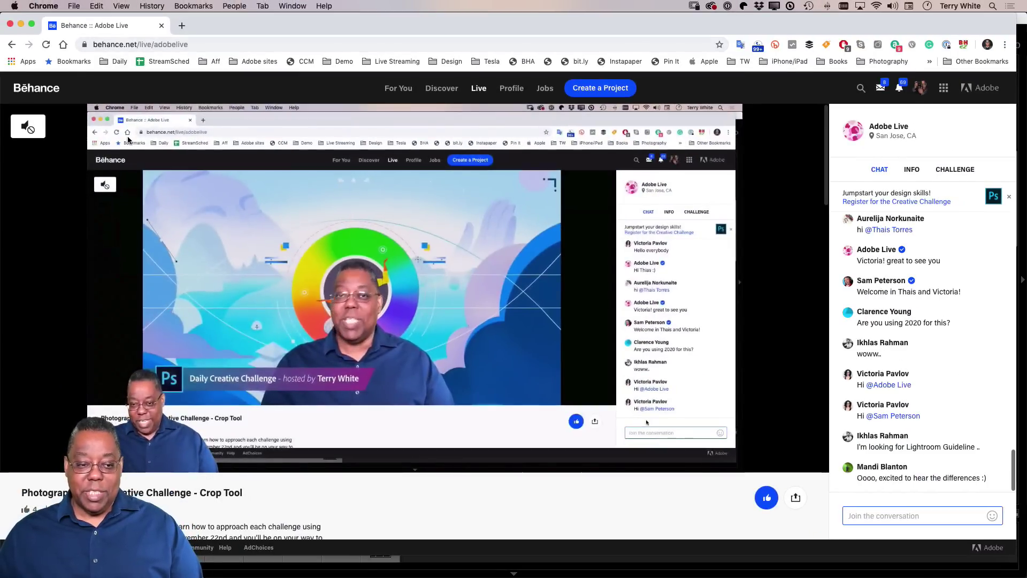
- Open the Photoshop Daily Creative Challenge page linked in the live stream's description
scroll(628, 362, "down", 2)
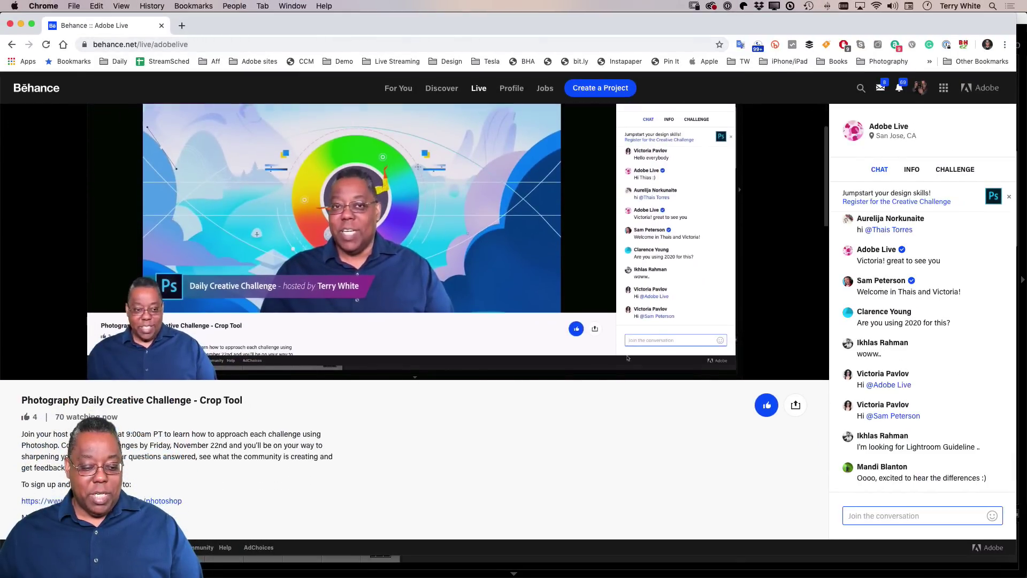
scroll(629, 363, "down", 2)
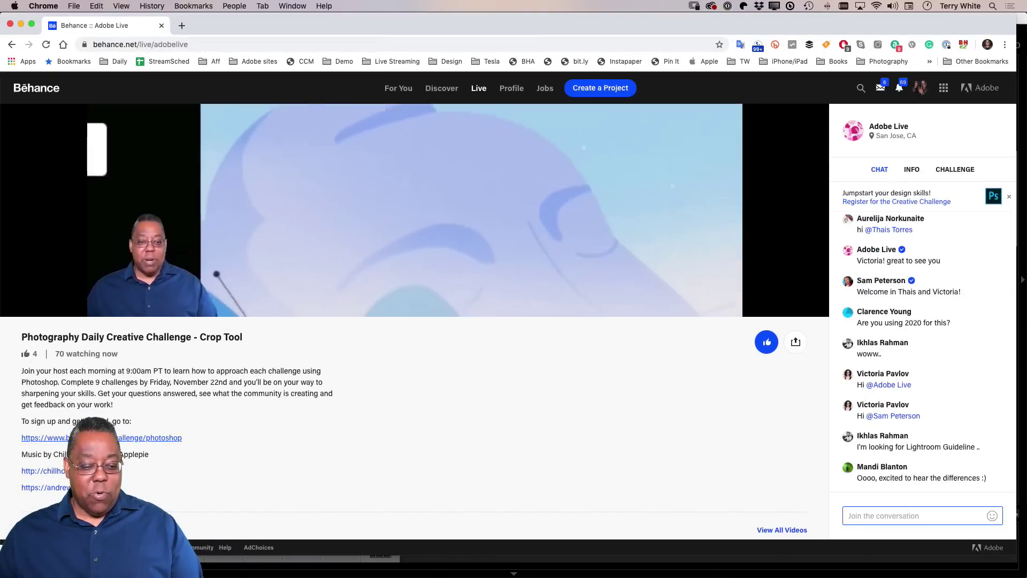
left_click(149, 437)
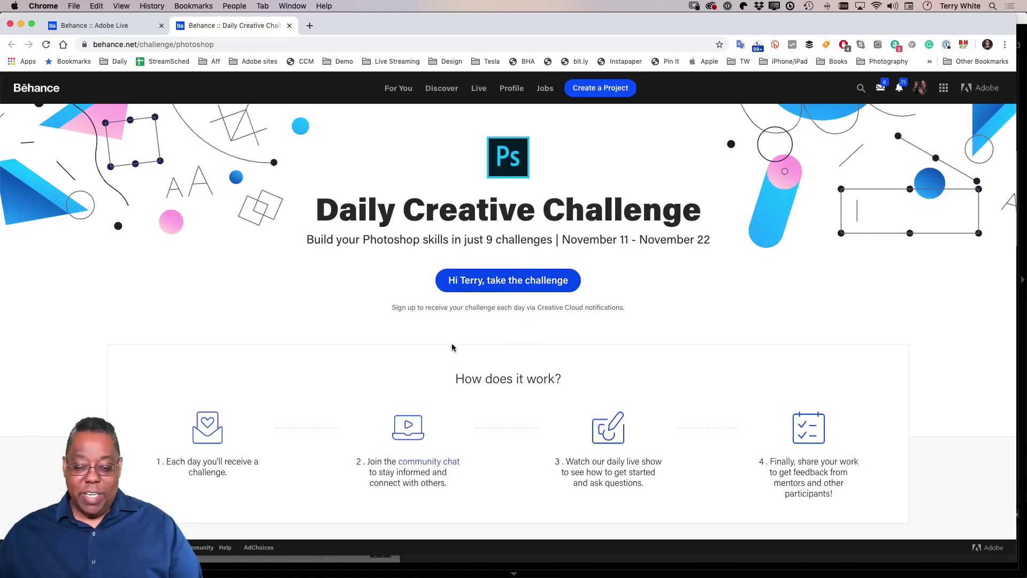
- Look through the challenge page, including how it works and the Photo Editing and Crop Tool challenges
scroll(450, 336, "down", 3)
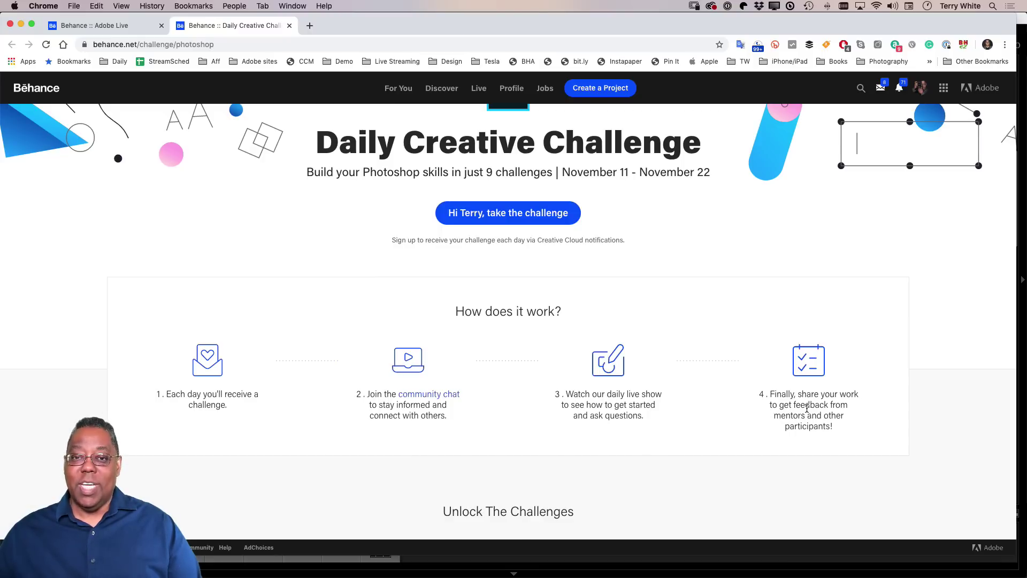
scroll(807, 408, "down", 10)
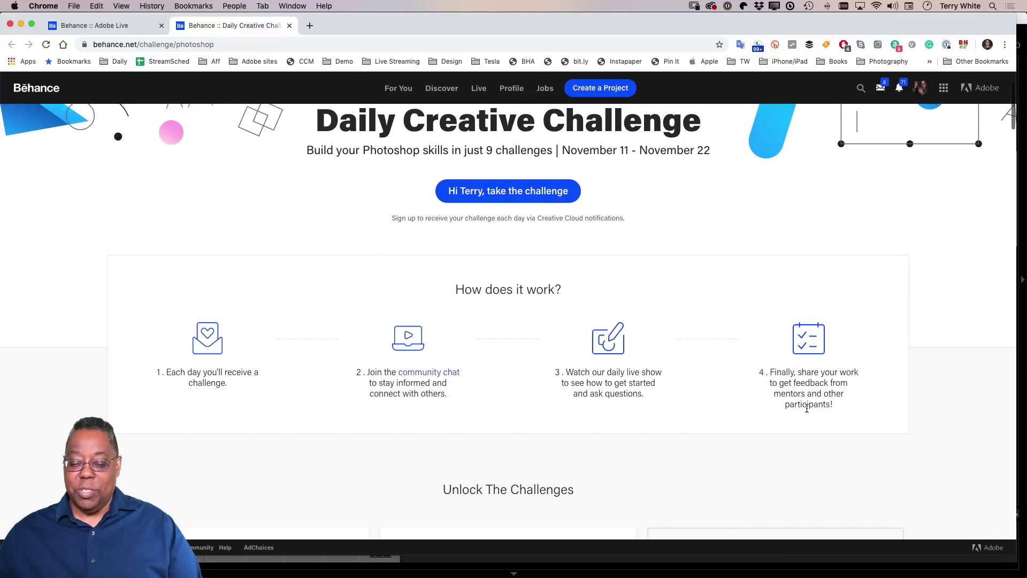
scroll(807, 412, "down", 2)
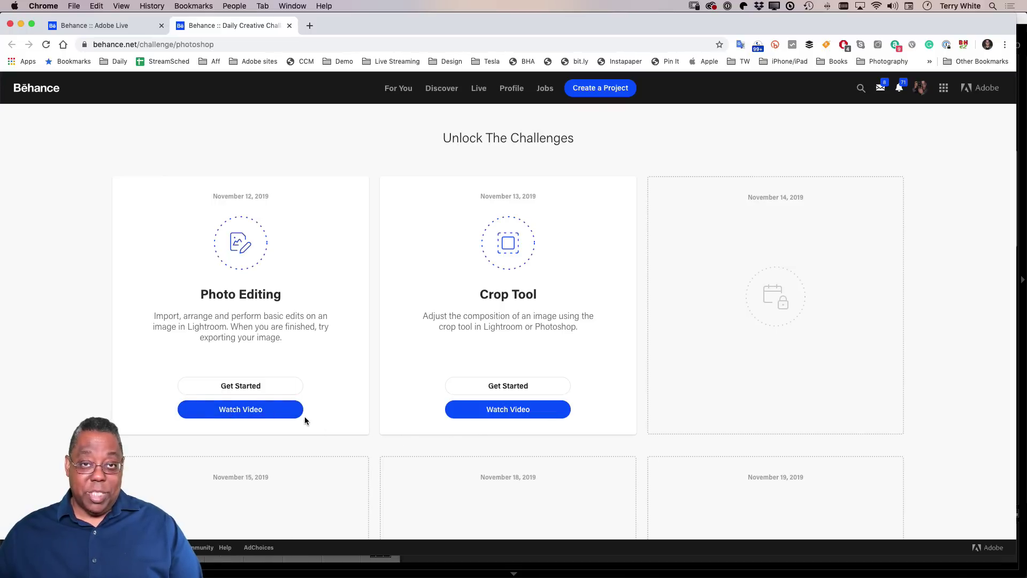
scroll(464, 416, "down", 3)
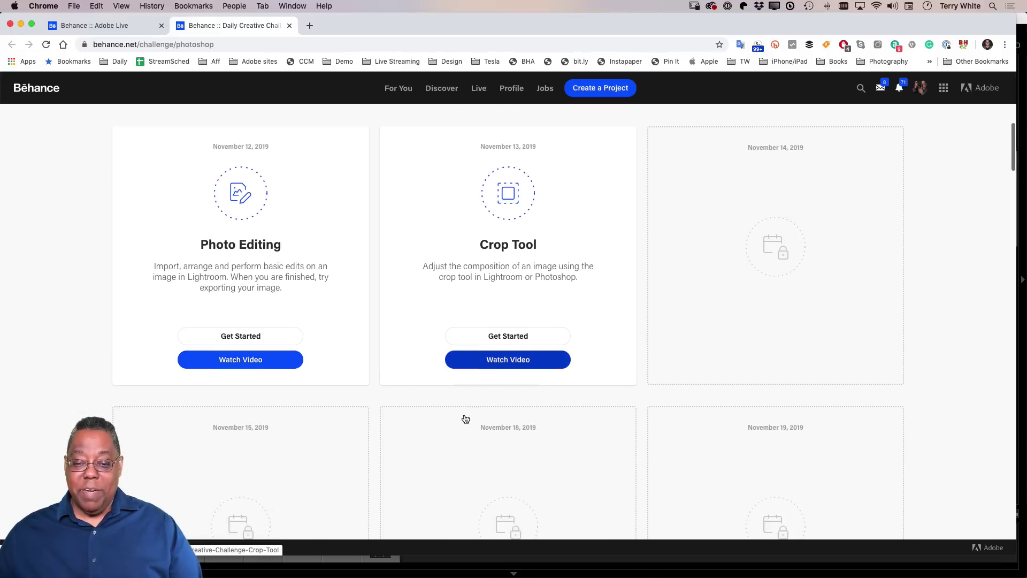
scroll(464, 415, "down", 8)
scroll(464, 416, "up", 10)
scroll(465, 415, "up", 1)
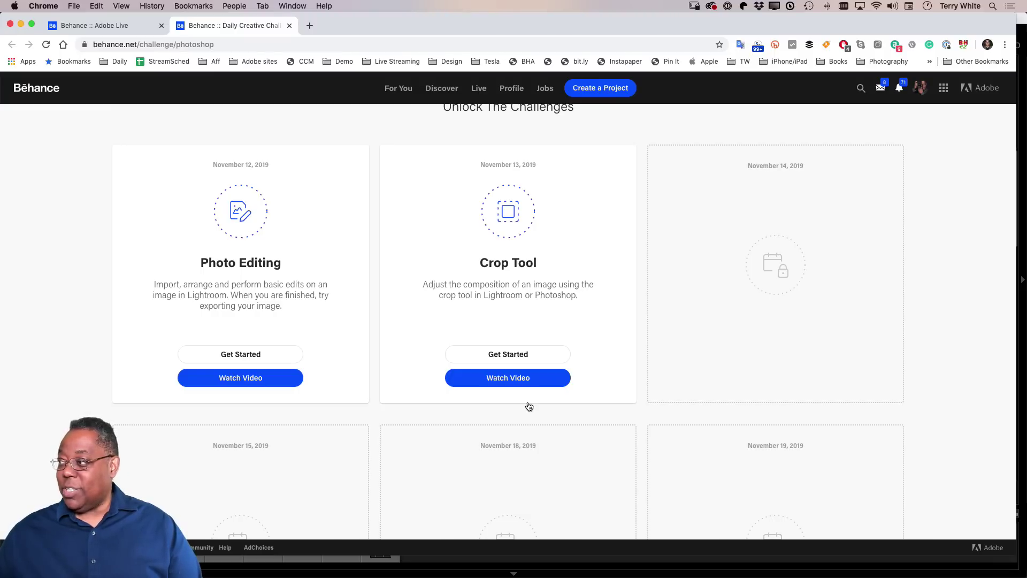
- Switch to Discord and look through the photo submissions and feedback in the Adobe Photoshop server's current-challenge channel
key("super+Tab")
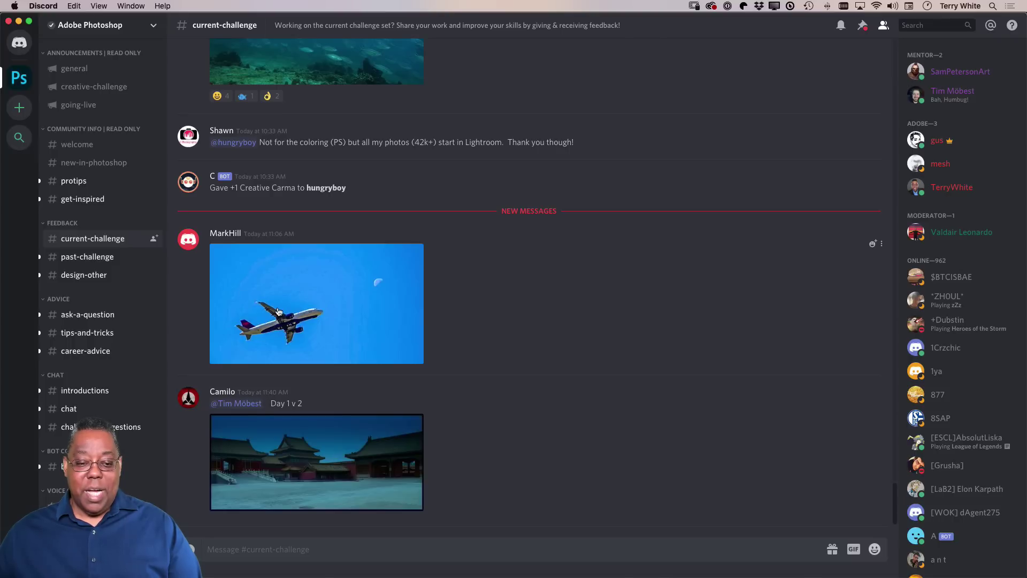
scroll(294, 318, "up", 2)
scroll(295, 318, "up", 10)
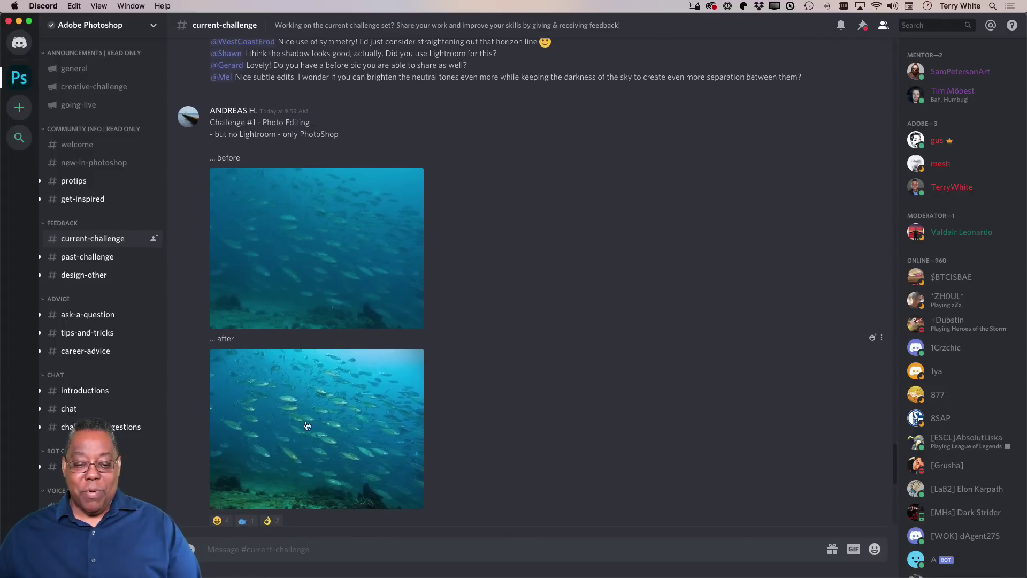
scroll(315, 428, "up", 8)
scroll(318, 427, "up", 15)
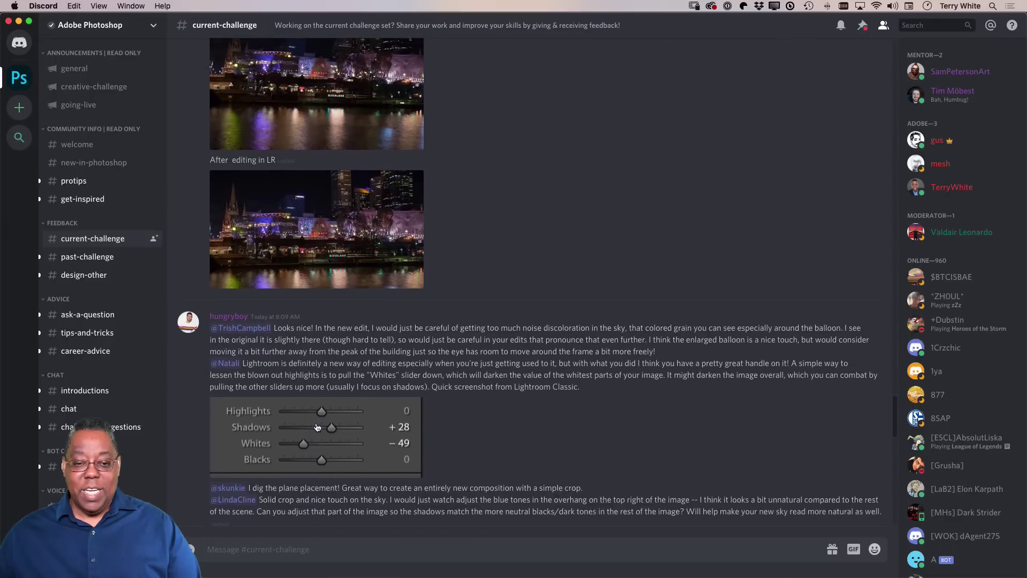
scroll(317, 427, "up", 15)
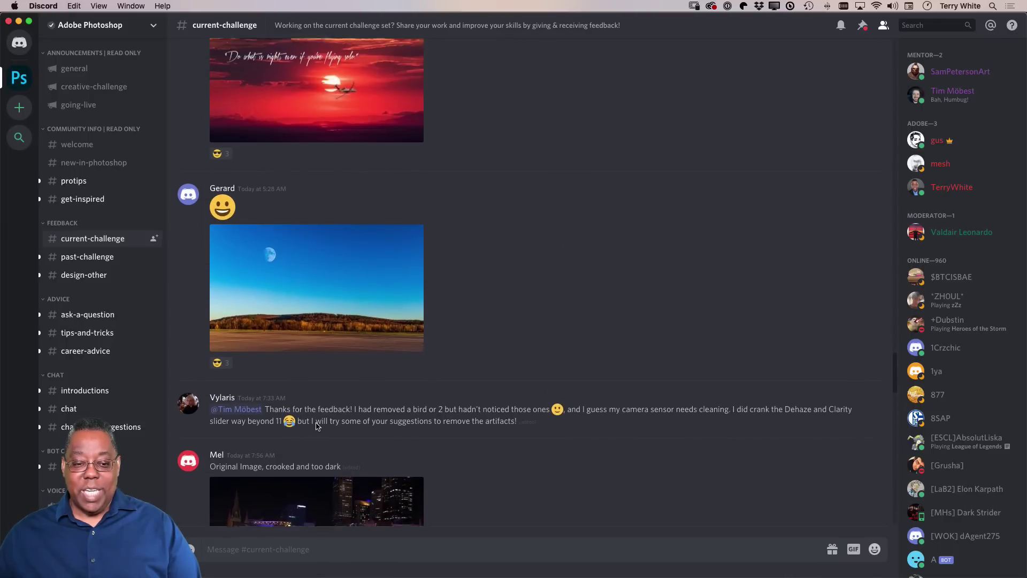
scroll(317, 427, "up", 2)
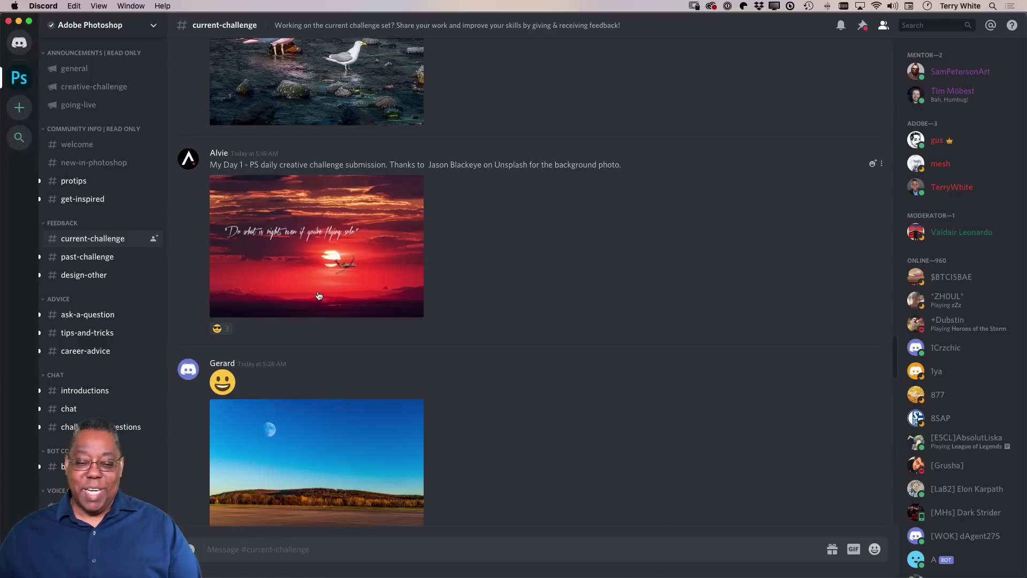
scroll(317, 308, "up", 10)
scroll(319, 289, "up", 8)
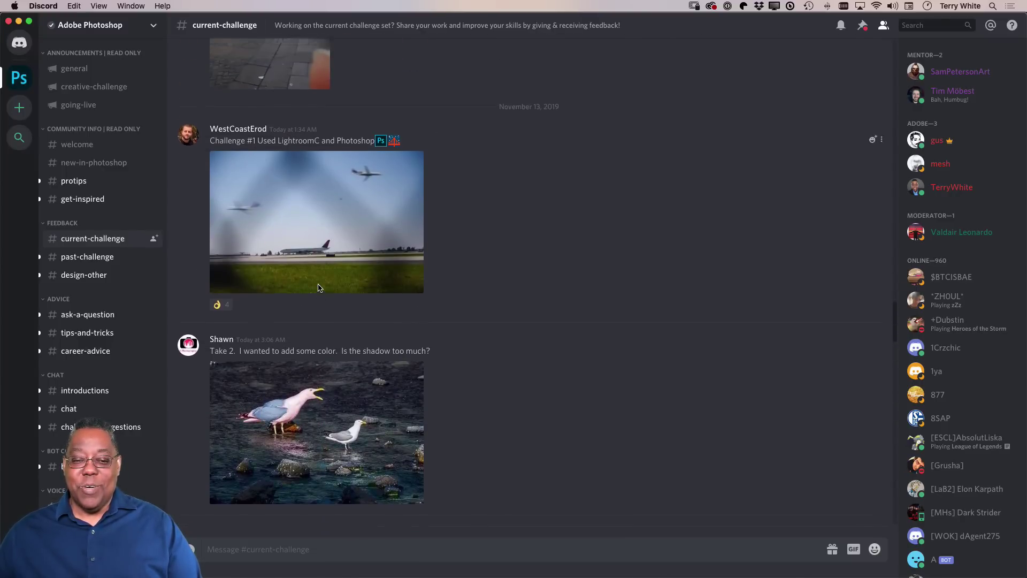
scroll(294, 311, "up", 14)
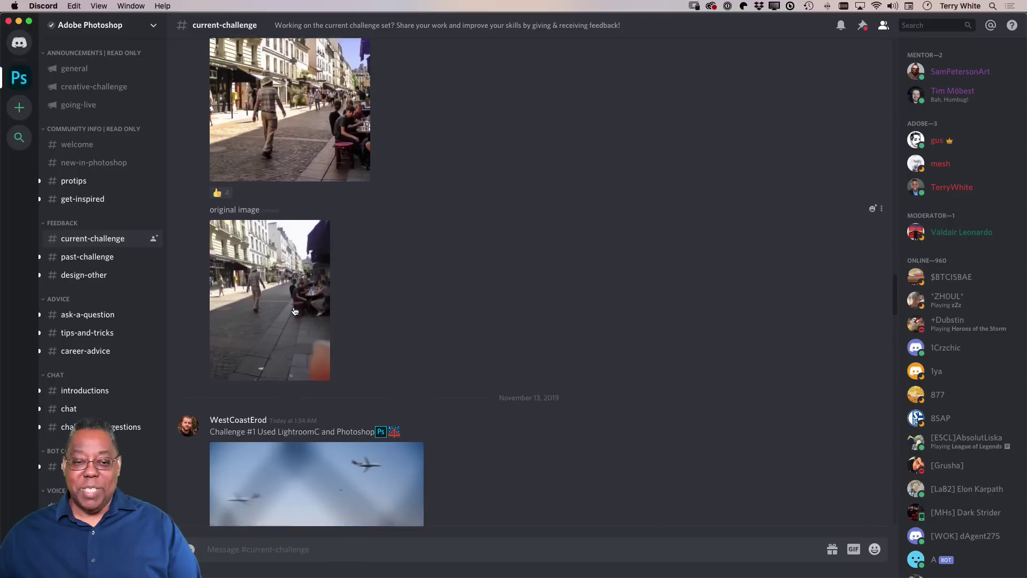
scroll(295, 311, "down", 6)
scroll(295, 311, "down", 8)
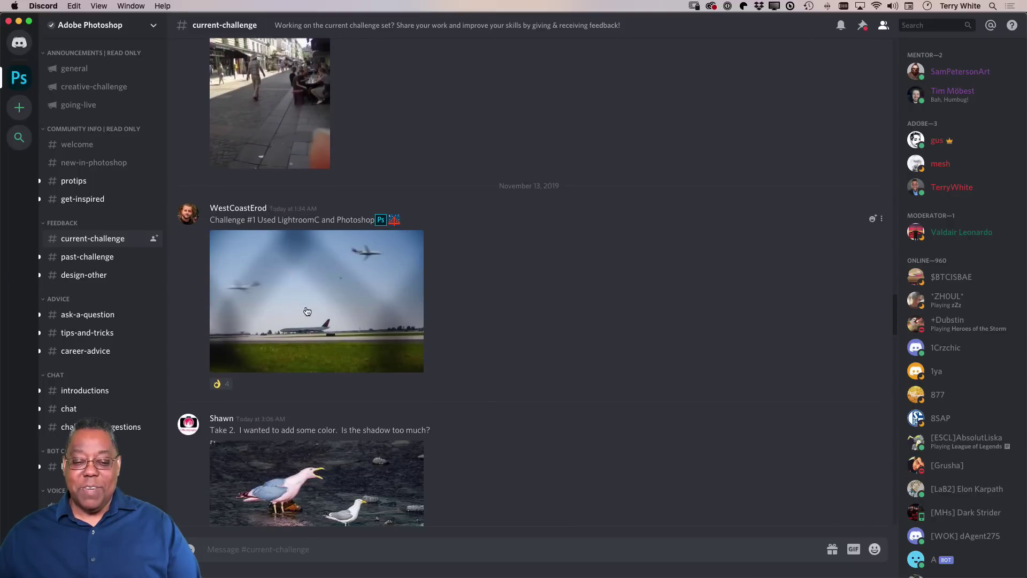
scroll(211, 336, "up", 6)
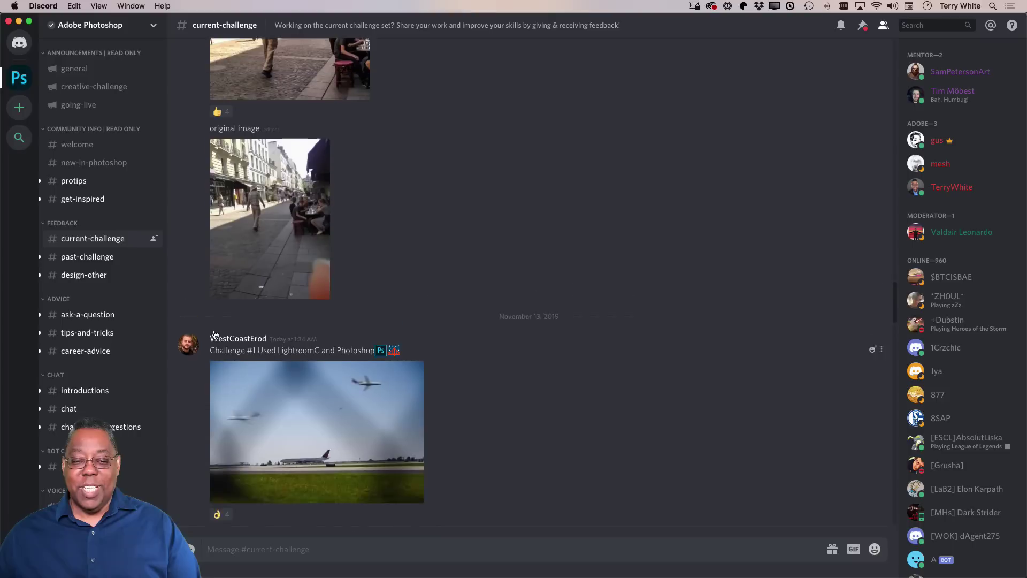
scroll(294, 419, "down", 8)
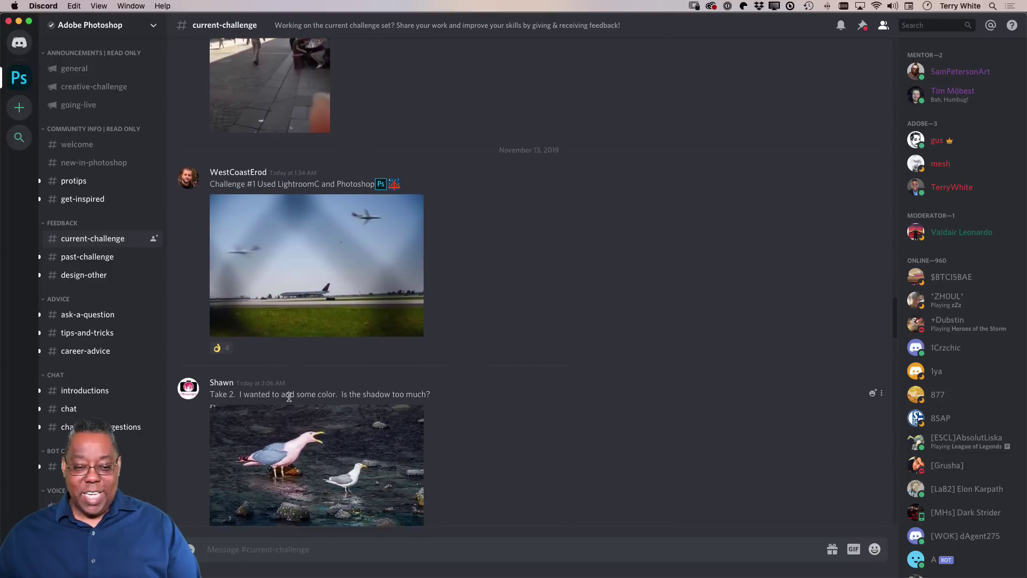
scroll(354, 227, "up", 15)
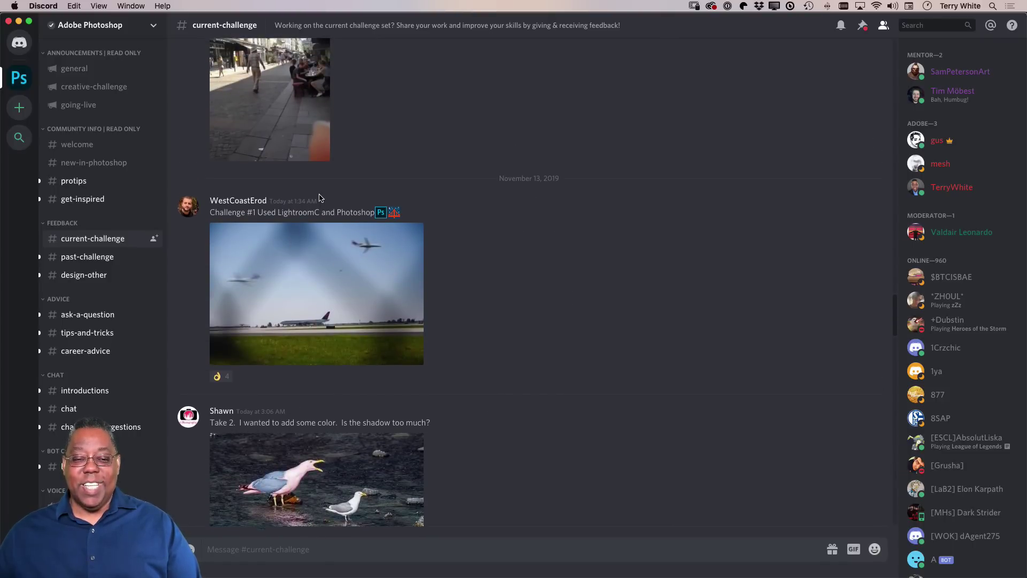
scroll(321, 199, "up", 11)
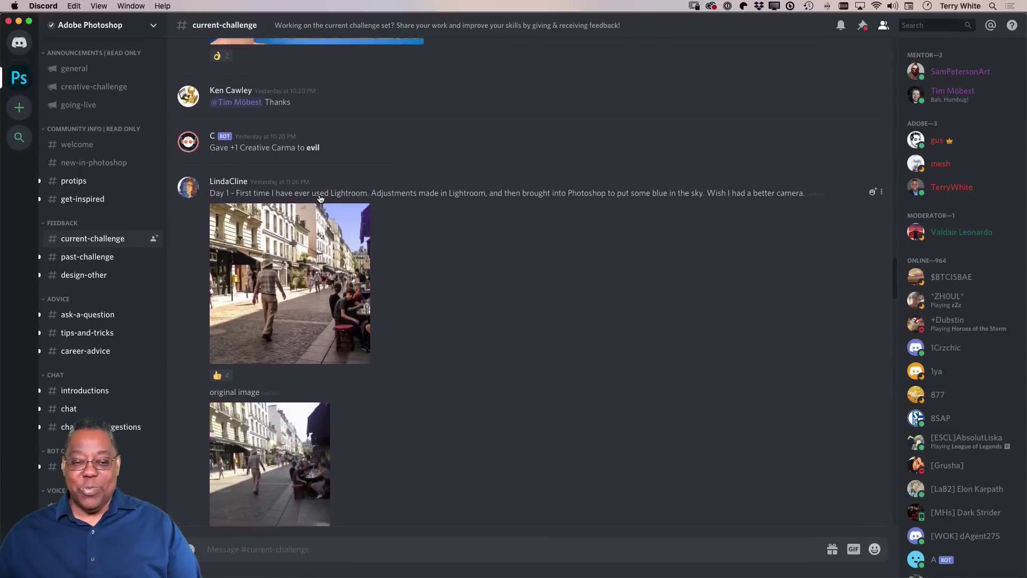
scroll(324, 200, "up", 7)
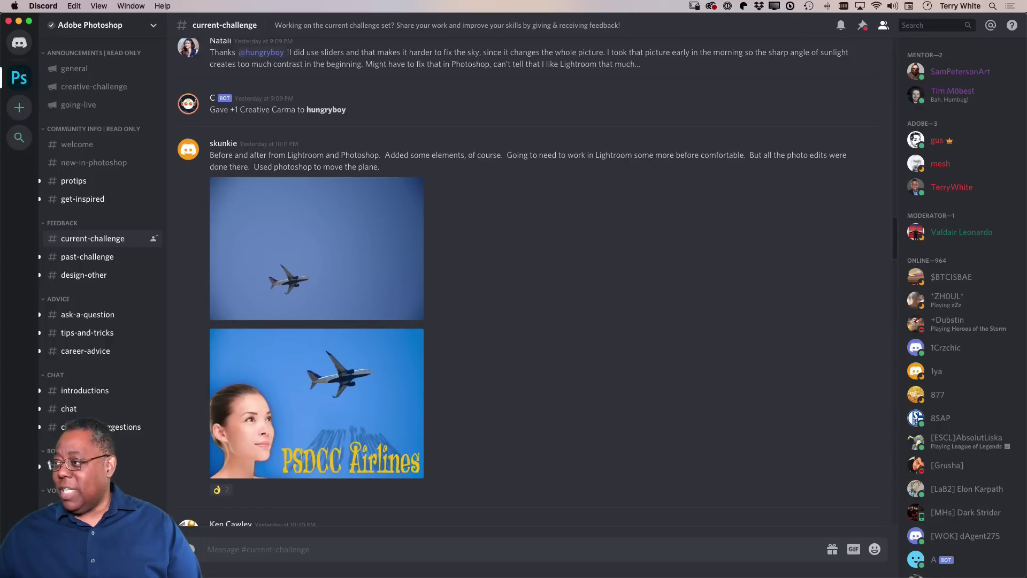
- Switch to Lightroom Classic and open the airplane photo _TLW1023-2.NEF in the Develop module
key("super+Tab")
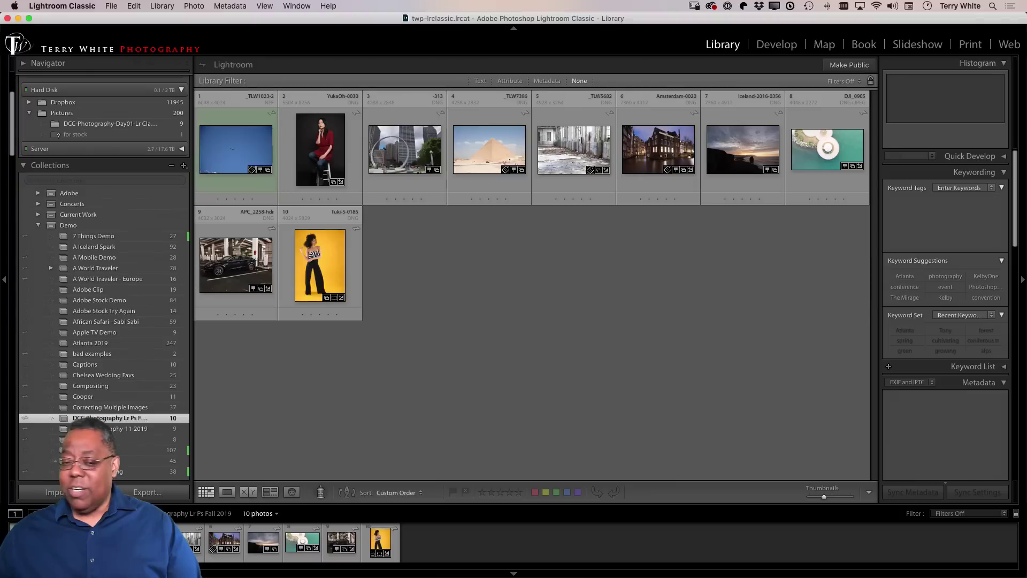
left_click(215, 152)
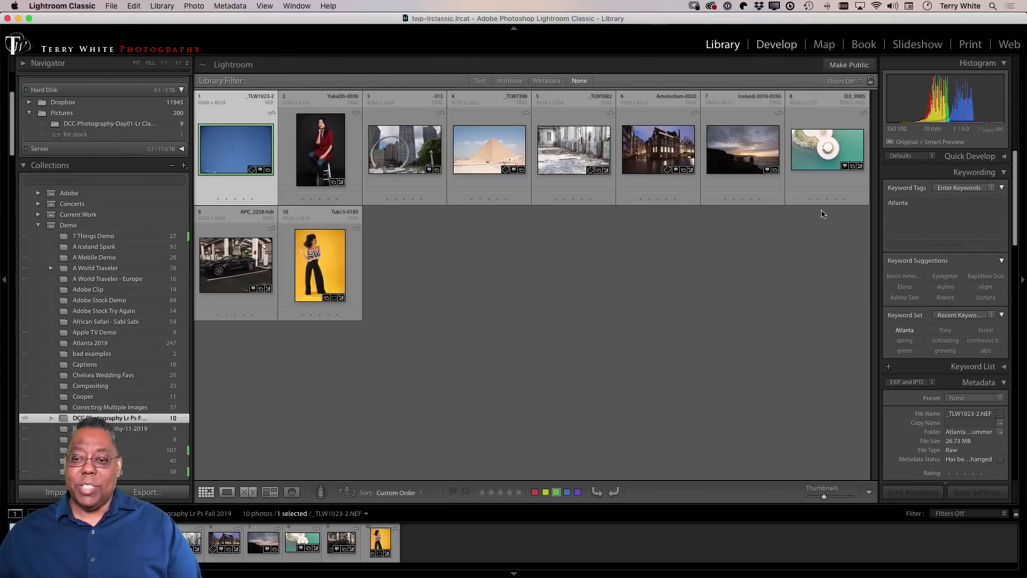
key("d")
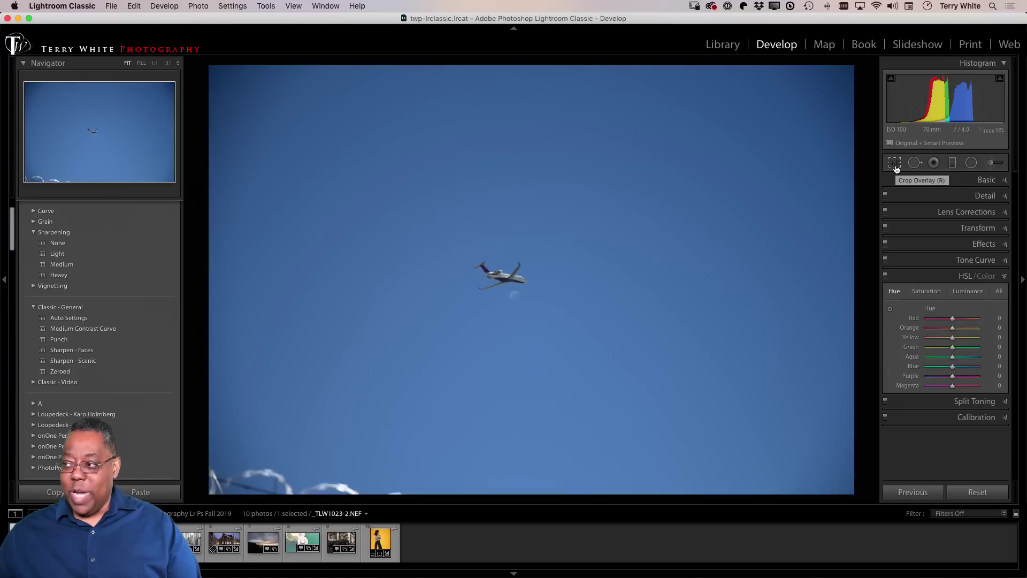
- Switch to Adobe Lightroom, open the same airplane photo for editing and activate its Crop tool
key("super+Tab")
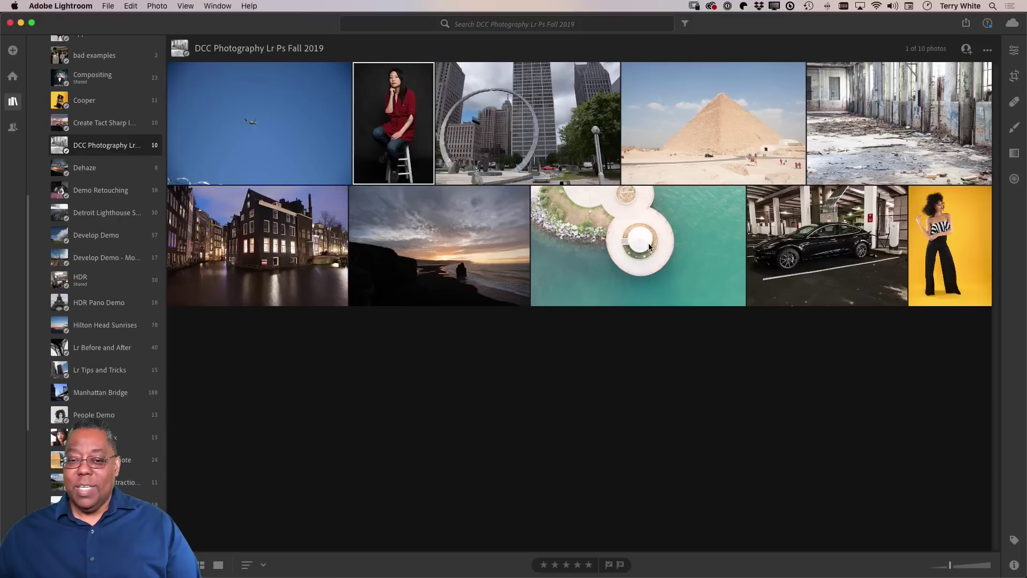
left_click(254, 151)
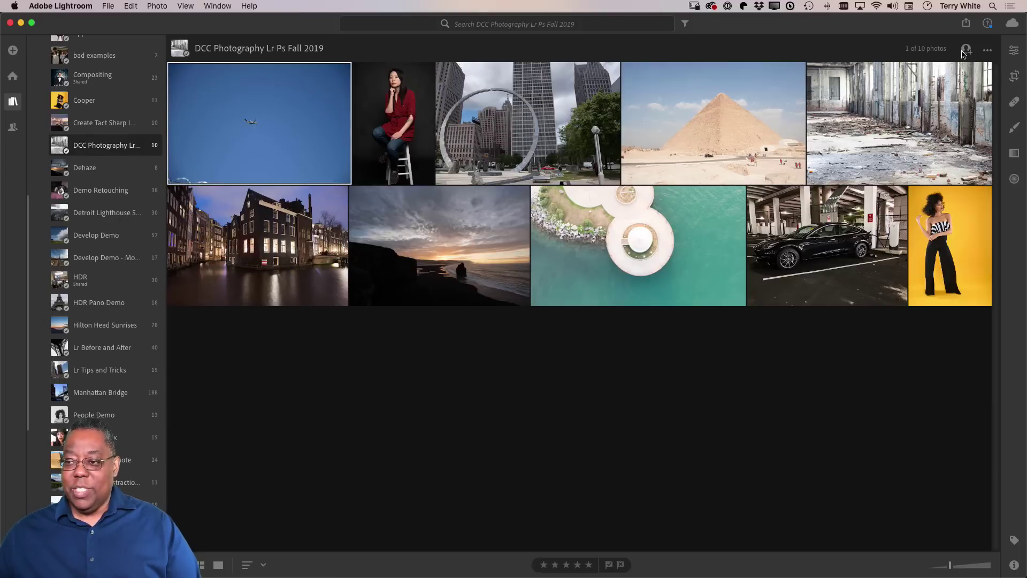
left_click(1013, 52)
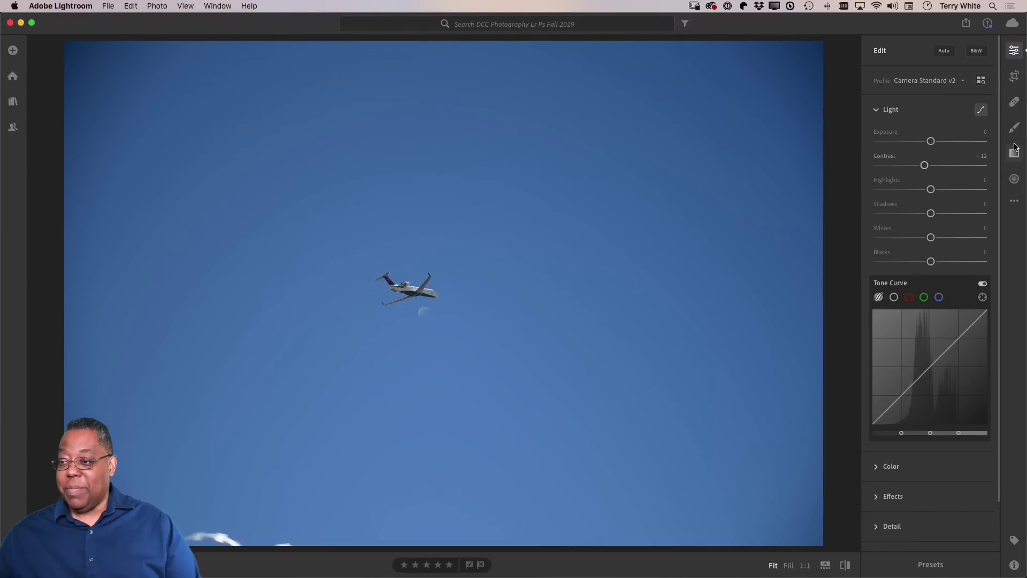
left_click(1014, 77)
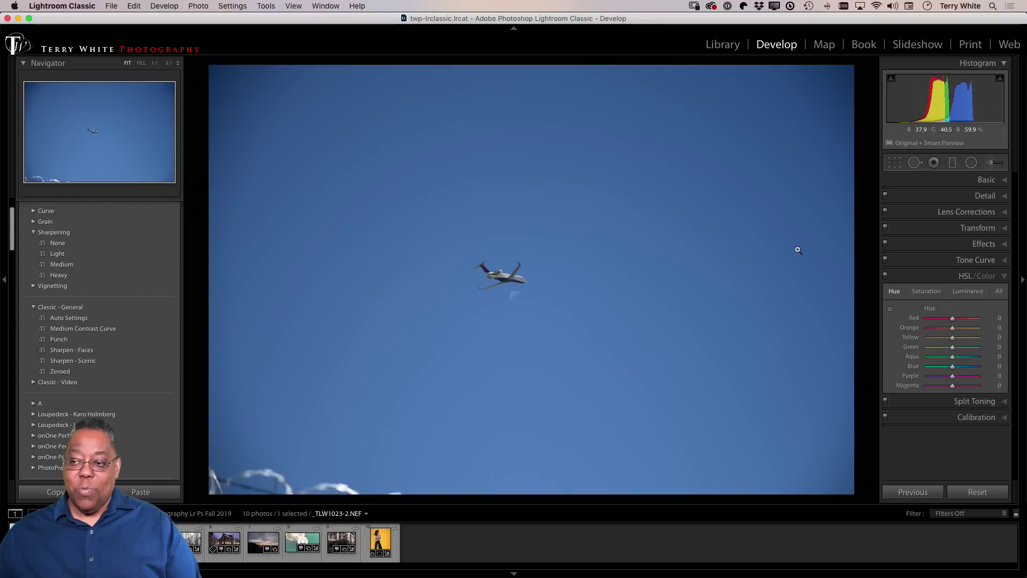
- Return to Lightroom Classic and try a freehand crop around the airplane with the aspect ratio unlocked
left_click(896, 165)
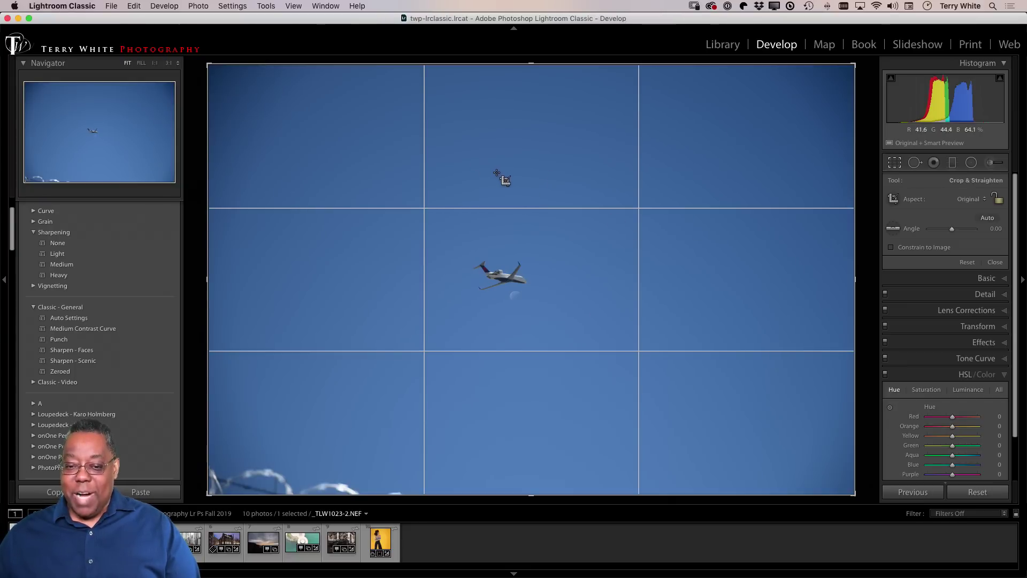
left_click_drag(298, 115, 602, 325)
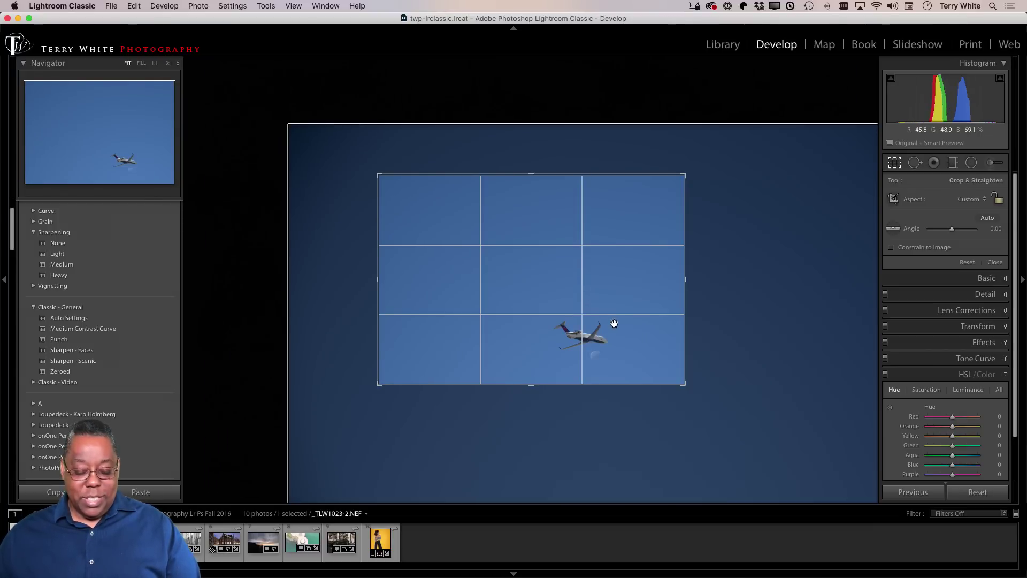
key("Escape")
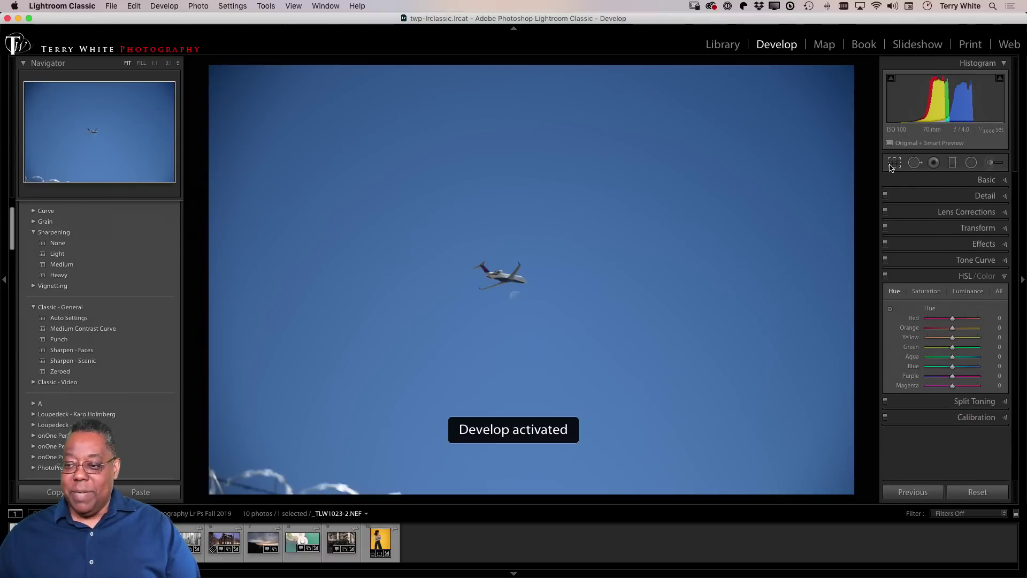
- Lock the crop's aspect ratio to Original, try a proportional crop from the photo's upper-right corner, and restart the crop uncropped
left_click(892, 166)
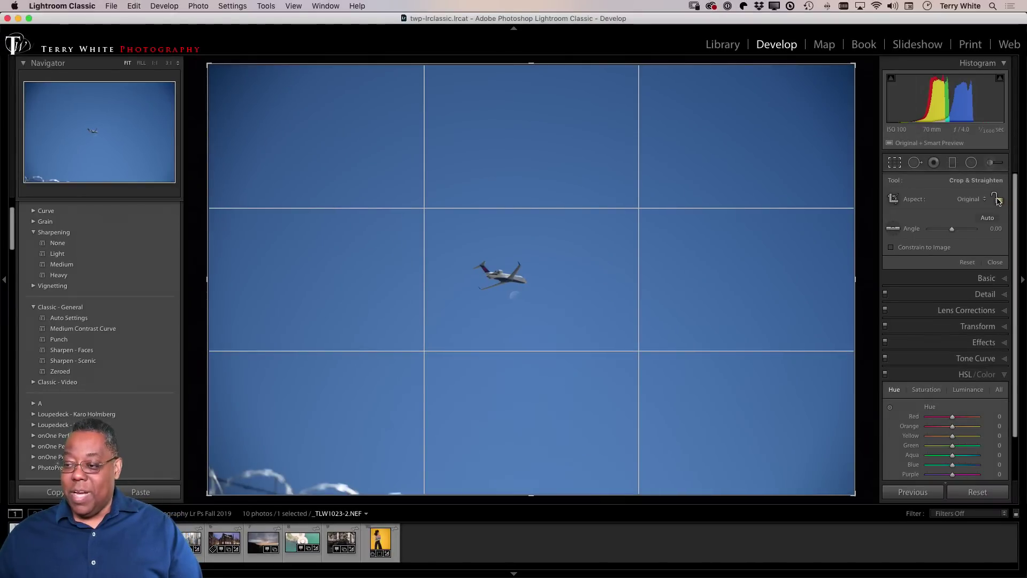
left_click(997, 199)
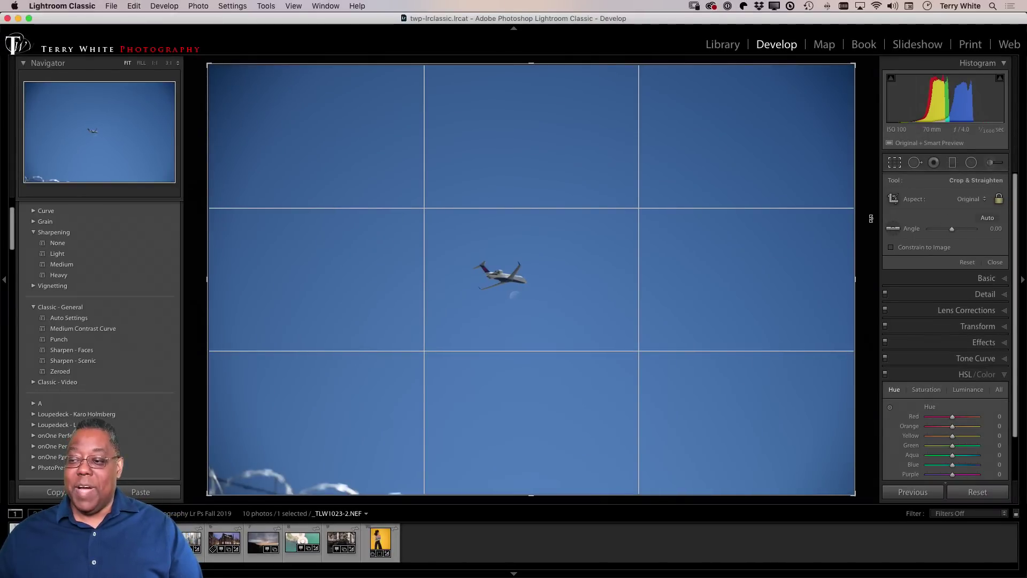
left_click_drag(855, 65, 845, 107)
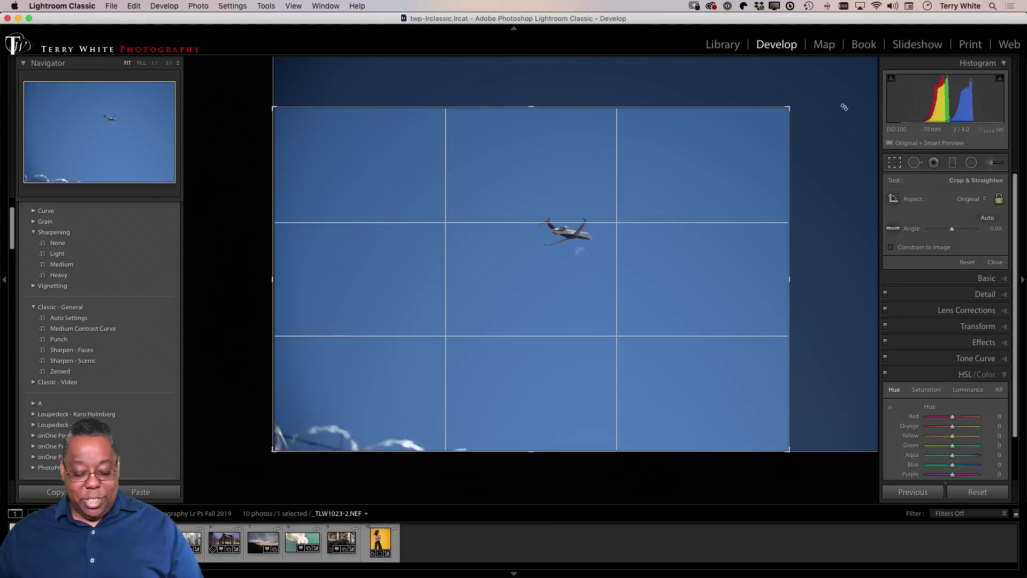
key("d")
key("r")
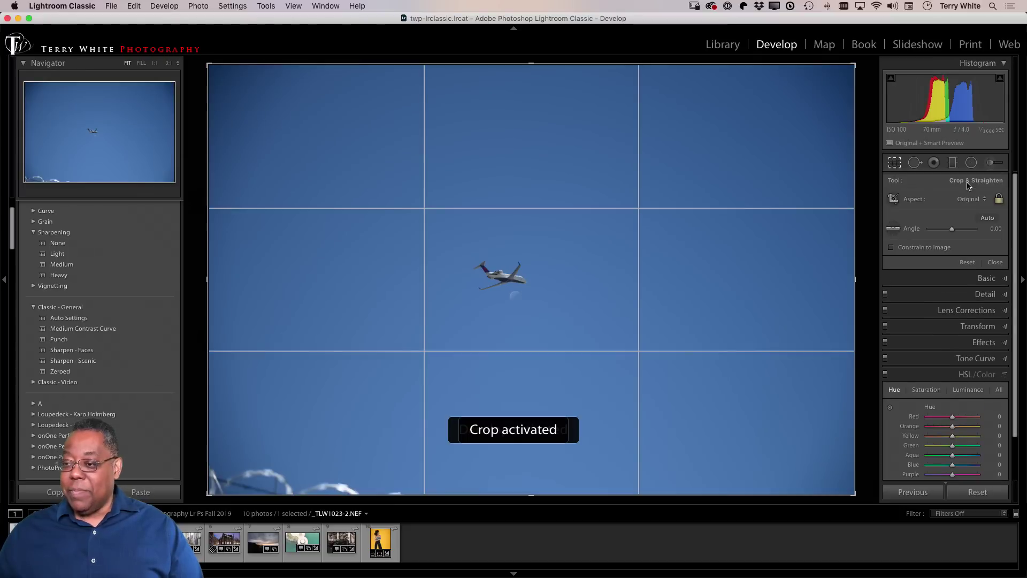
- Unlock the aspect ratio, try a freehand crop placing the airplane toward the lower left, and return the photo to its uncropped frame
left_click(998, 199)
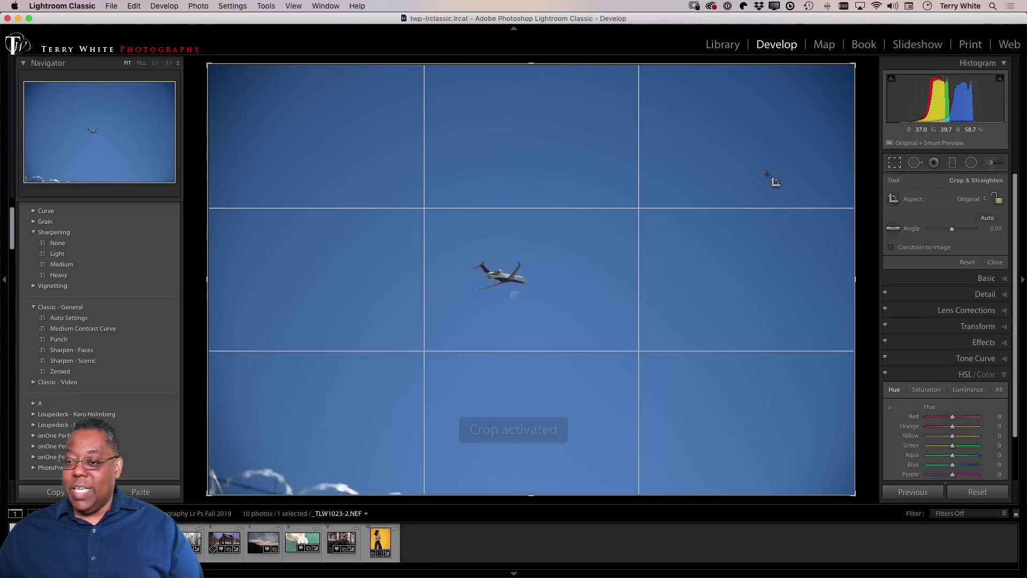
left_click_drag(207, 300, 317, 295)
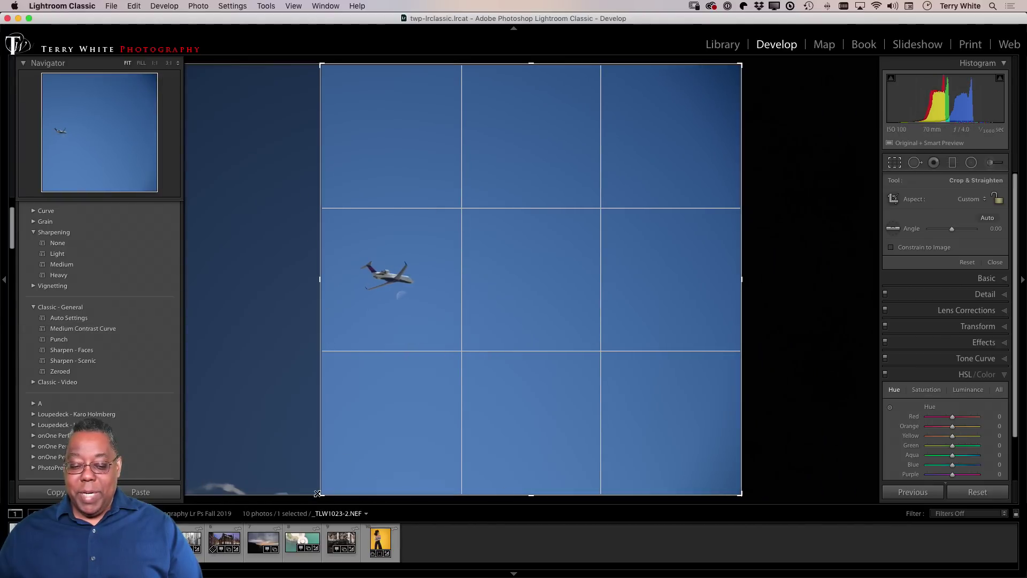
left_click_drag(321, 495, 278, 440)
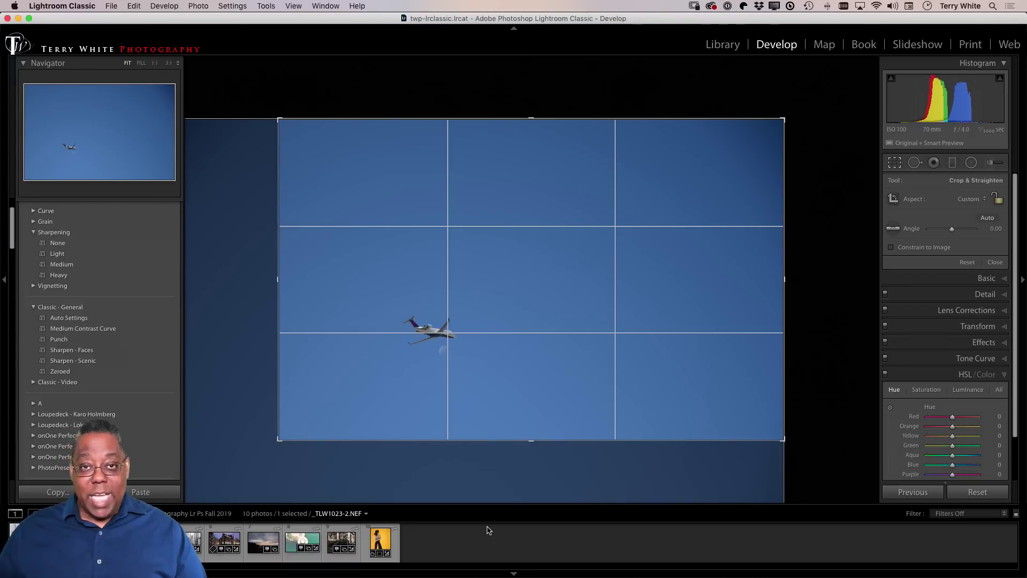
key("Return")
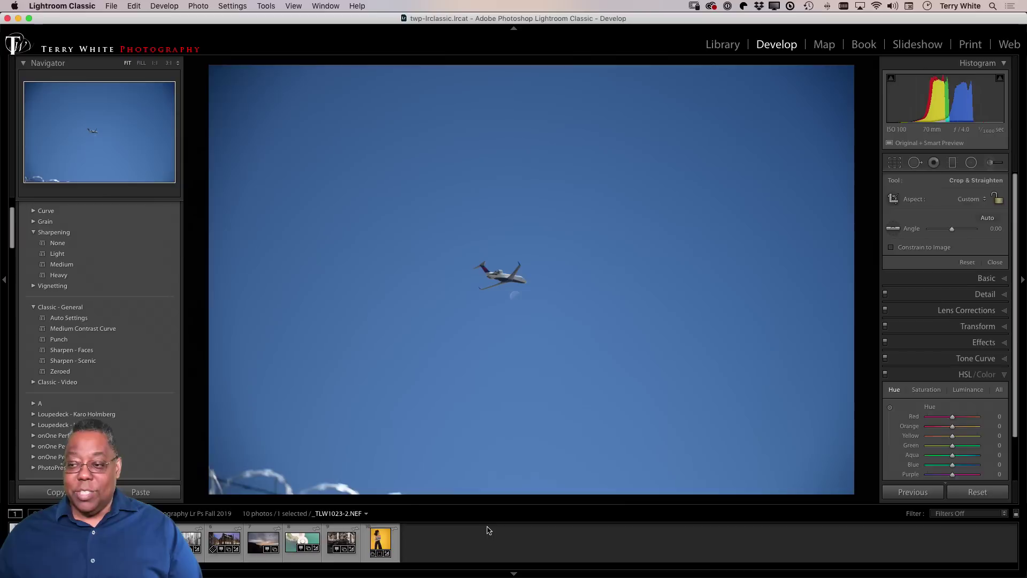
- Set the crop aspect to 5 x 7 and tighten the landscape crop around the airplane, leaving open sky ahead of it
left_click(895, 163)
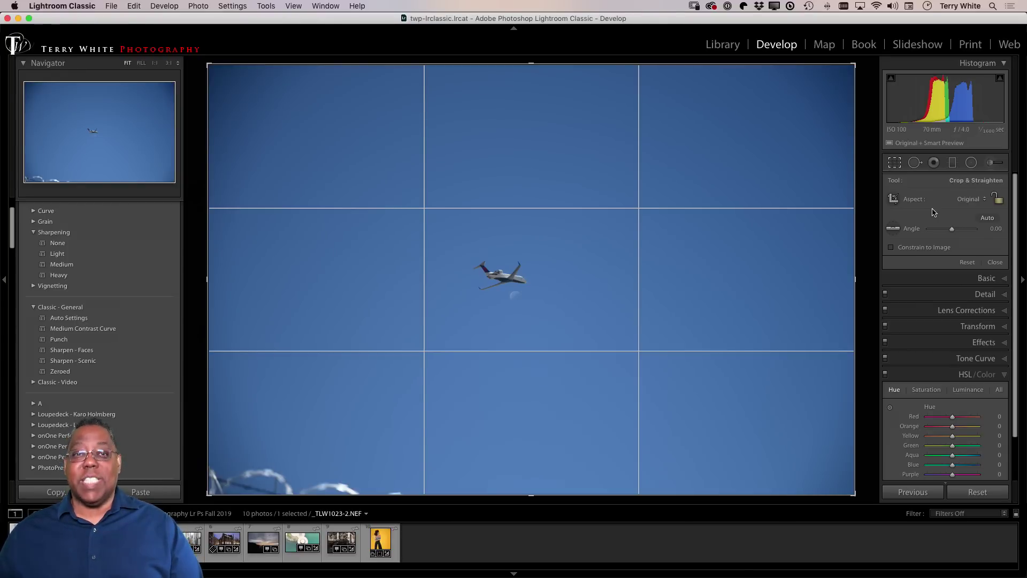
left_click(969, 199)
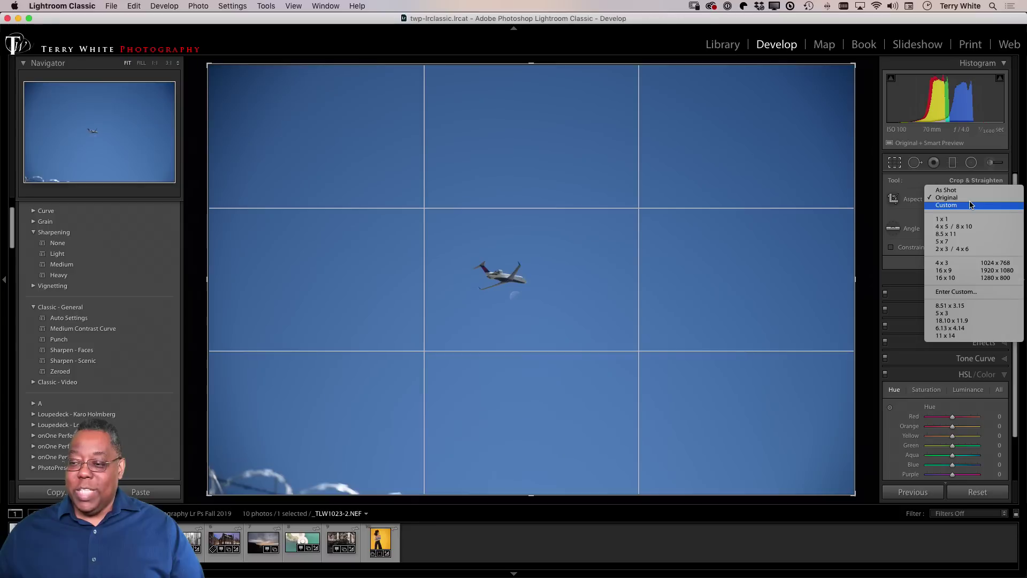
left_click(972, 242)
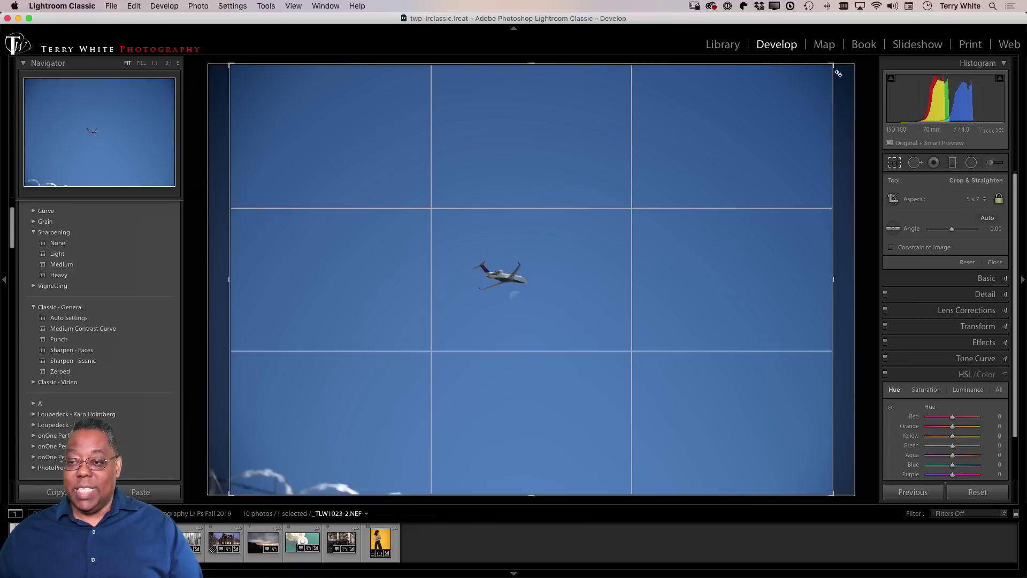
left_click_drag(835, 64, 770, 107)
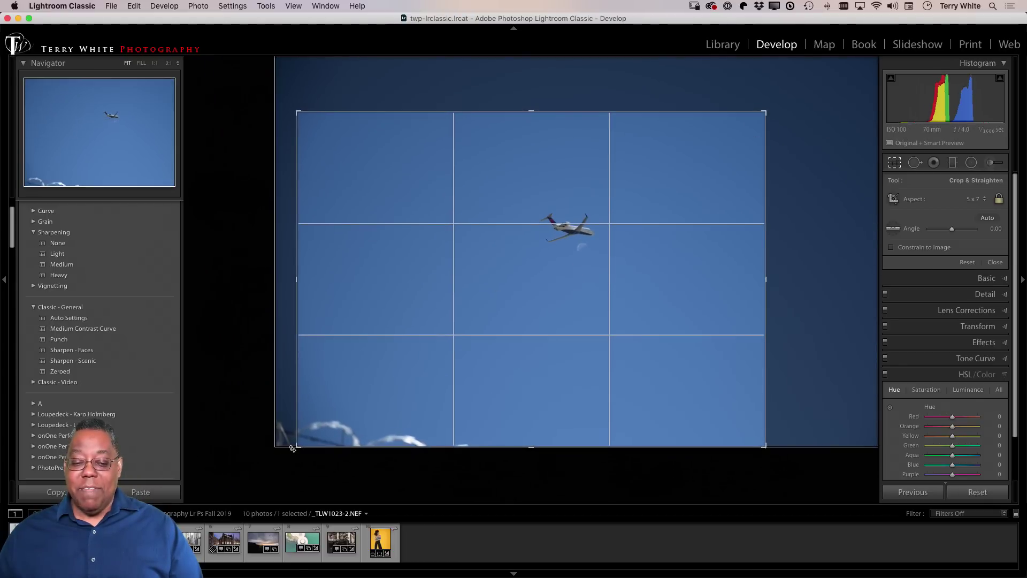
left_click_drag(297, 445, 474, 320)
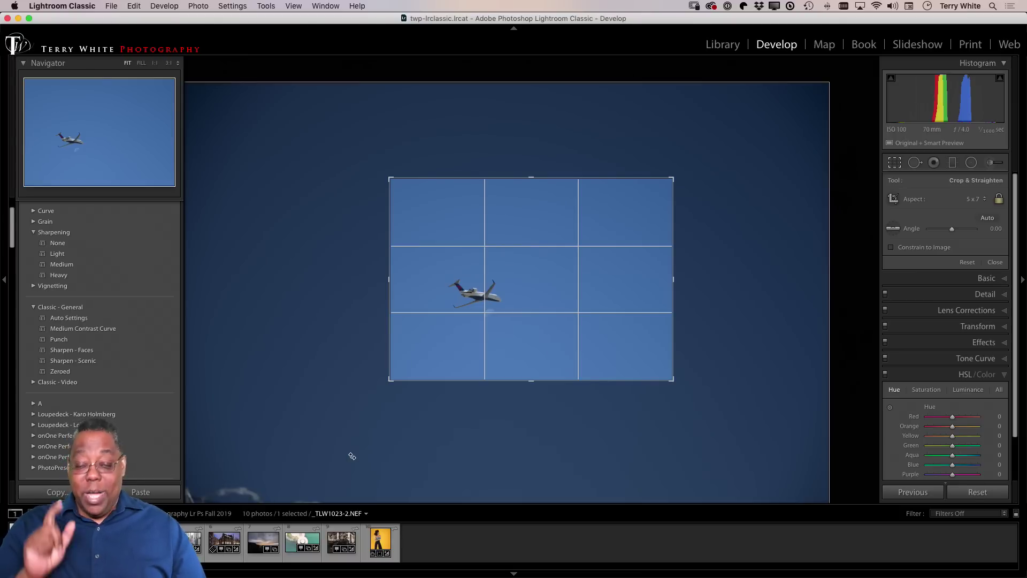
- Switch the 5 x 7 crop to portrait orientation, position the airplane near the upper-left thirds intersection, and apply the crop
key("x")
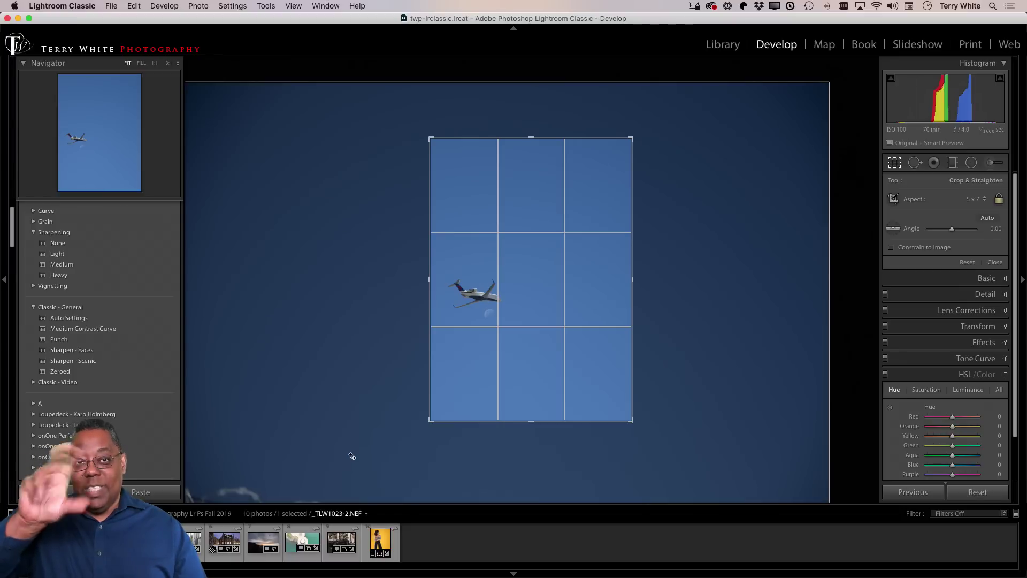
key("x")
key("x")
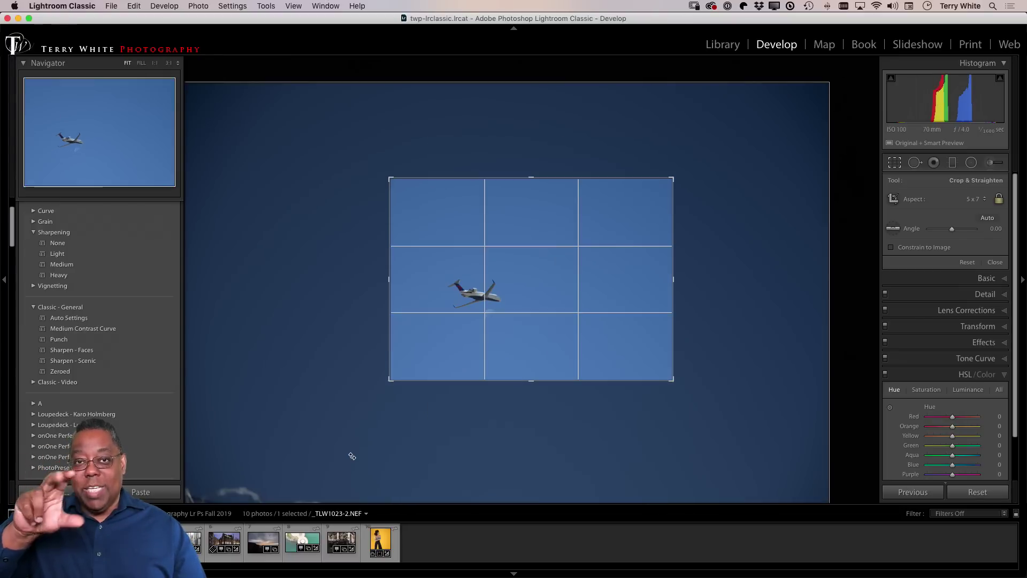
key("x")
key("x")
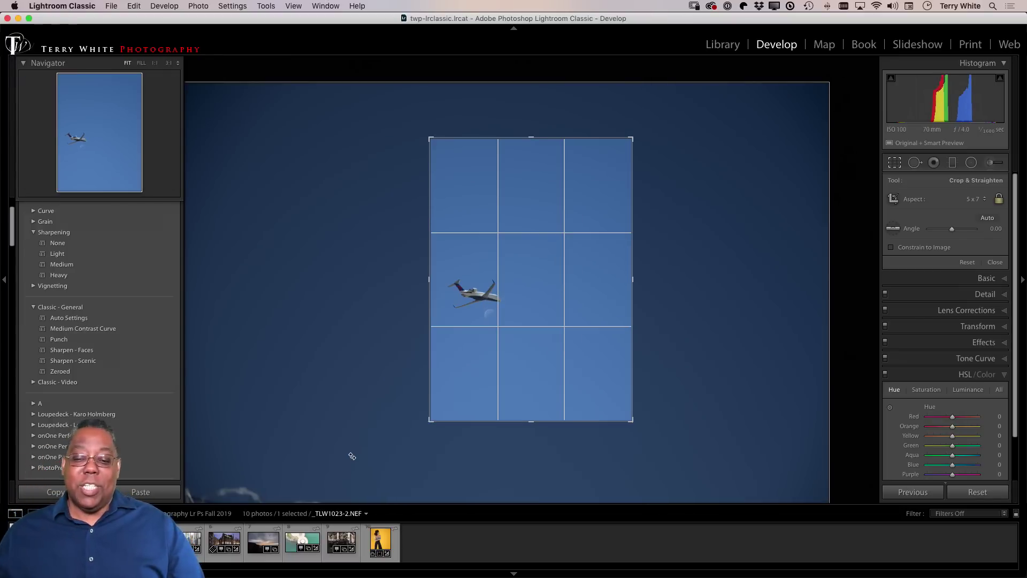
left_click_drag(534, 328, 569, 255)
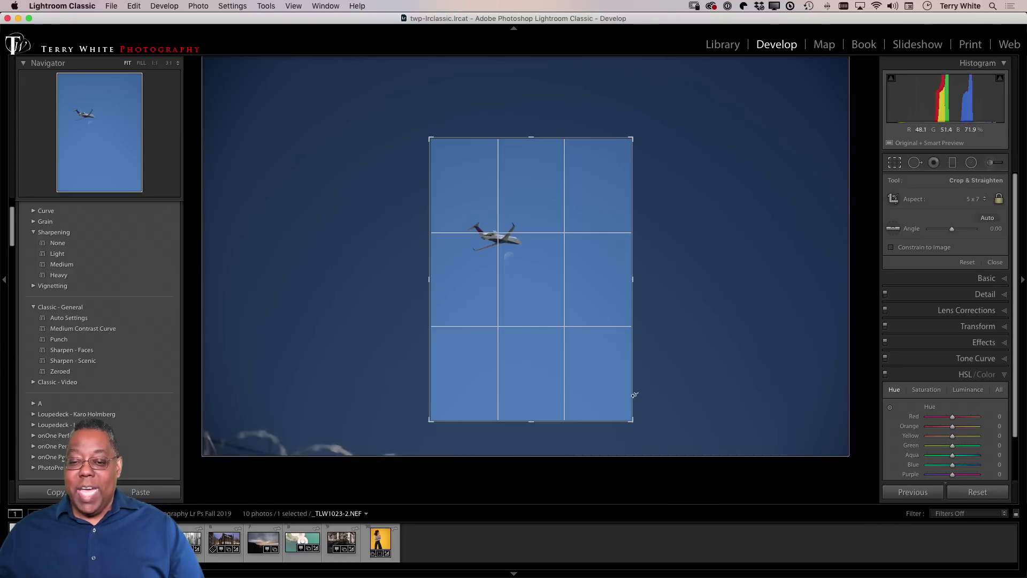
left_click(901, 165)
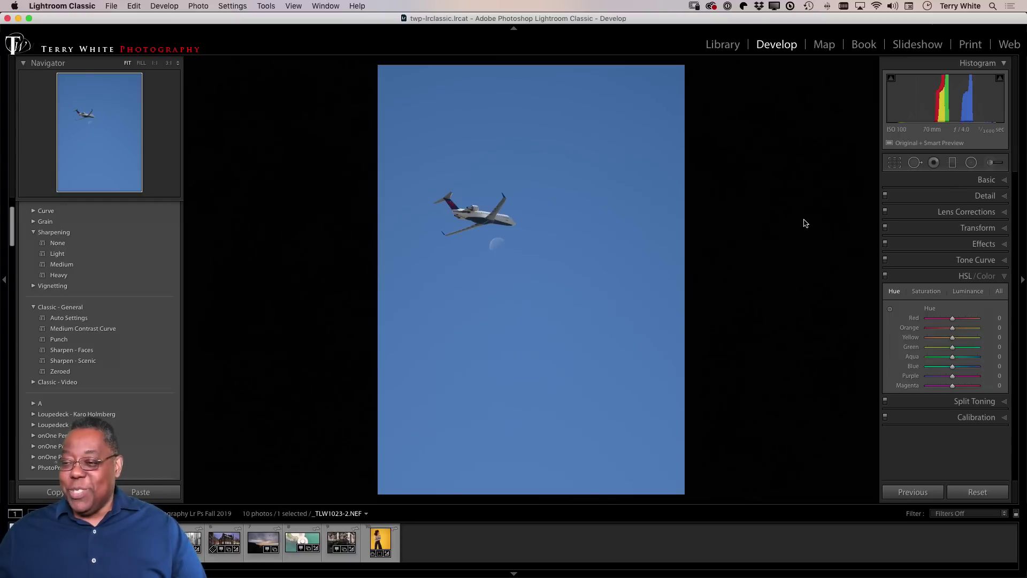
- Reopen the applied crop, try switching it to landscape orientation, and leave the Crop tool
left_click(895, 167)
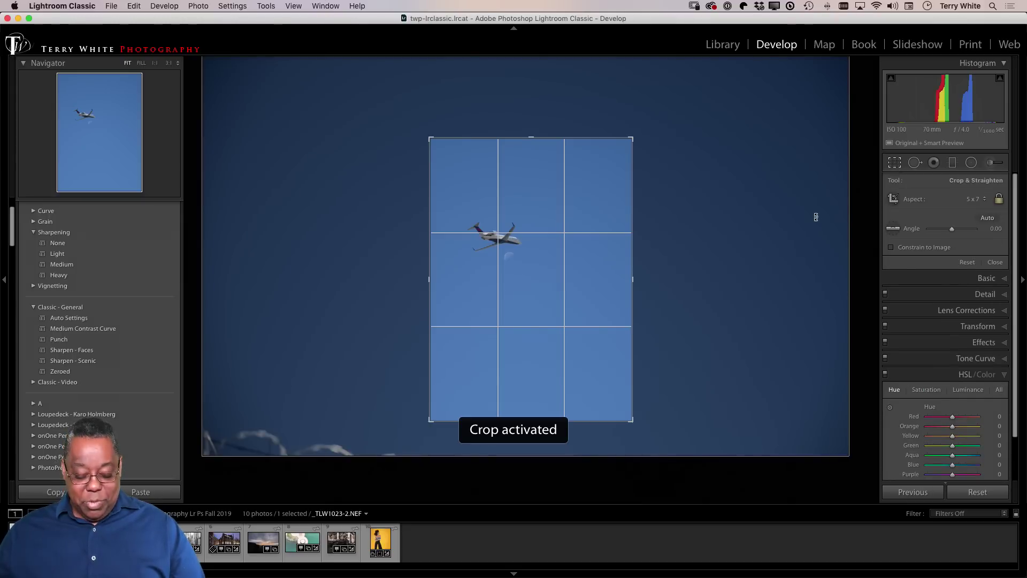
key("x")
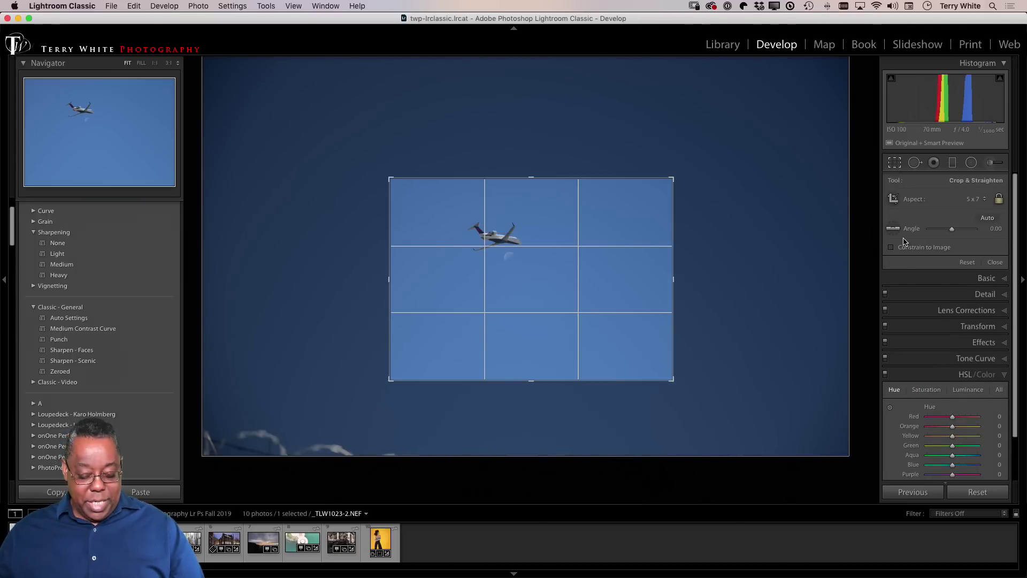
key("d")
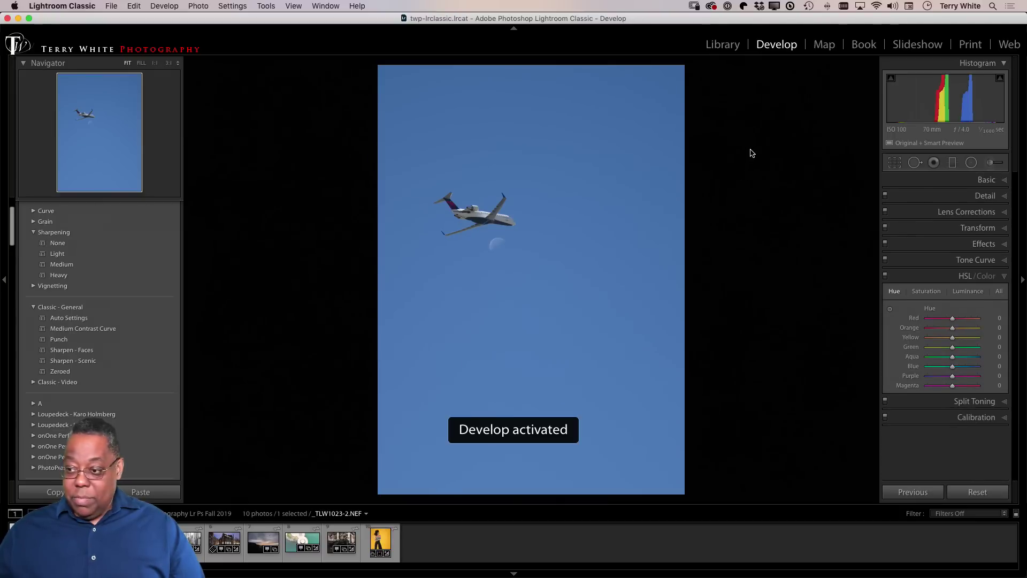
- Try flipping the 5 x 7 crop with soft proofing switched on, undo both flips at the proof copy prompt, and turn soft proofing off
left_click(894, 163)
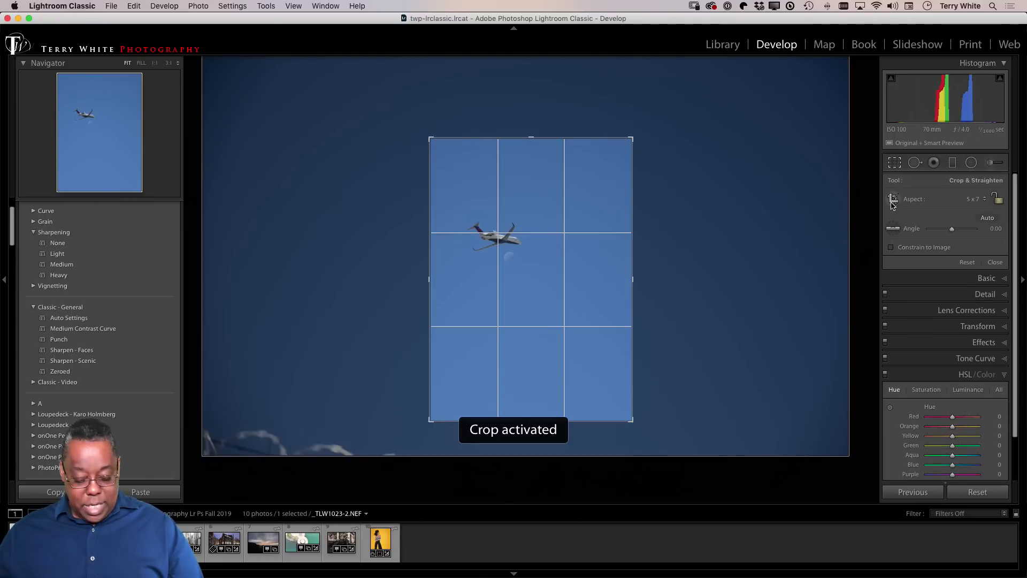
key("s")
key("x")
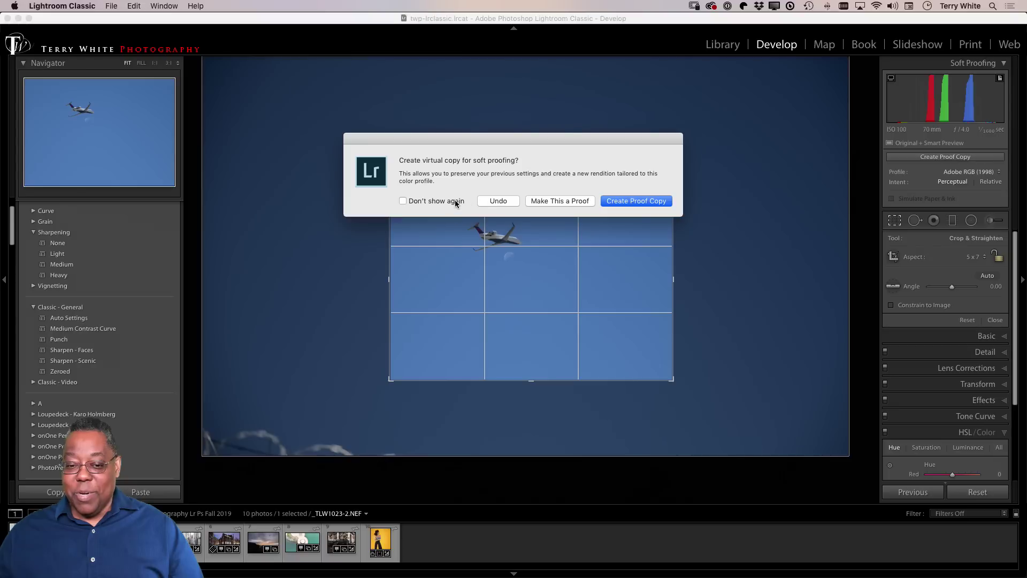
left_click(513, 202)
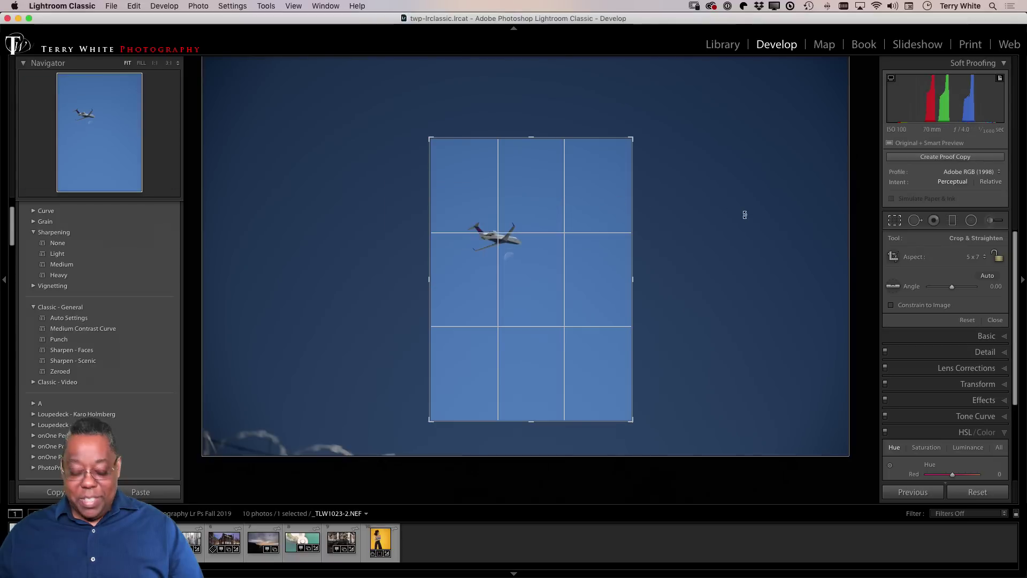
key("x")
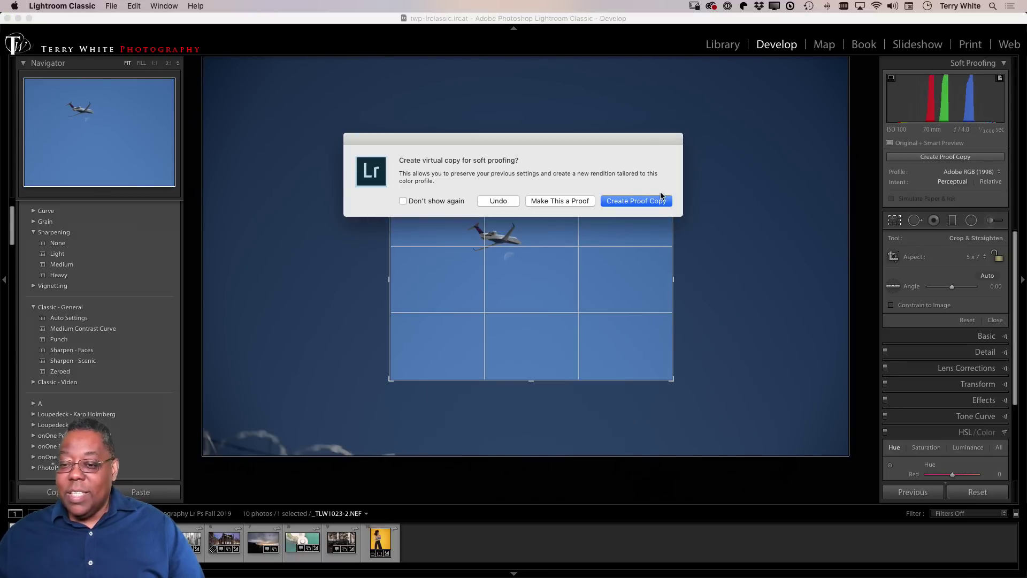
left_click(503, 201)
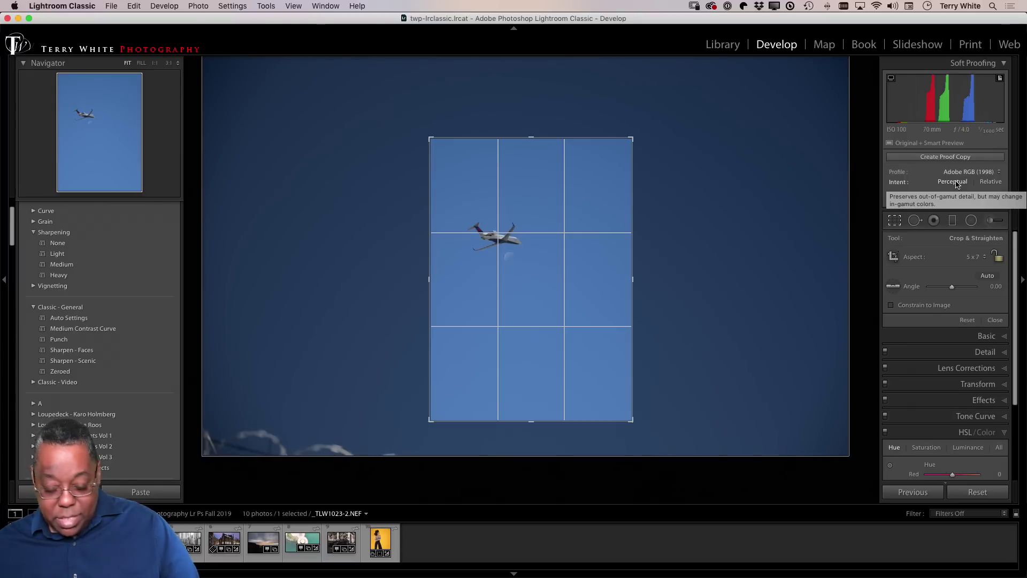
key("s")
- Flip the crop to landscape, enlarge it freehand from its upper-right corner, and apply it to the airplane photo
key("x")
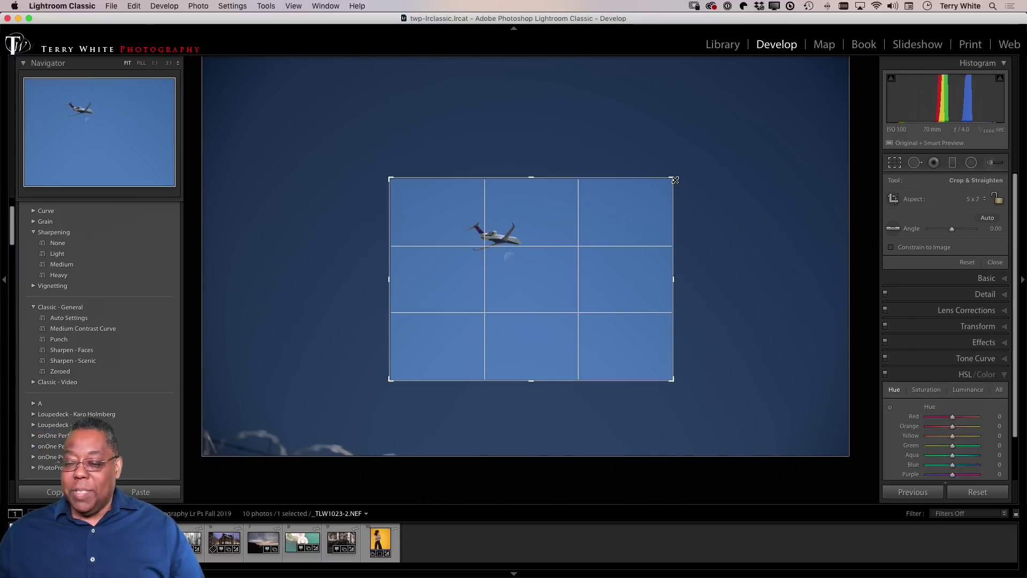
left_click_drag(674, 180, 726, 154)
left_click(915, 163)
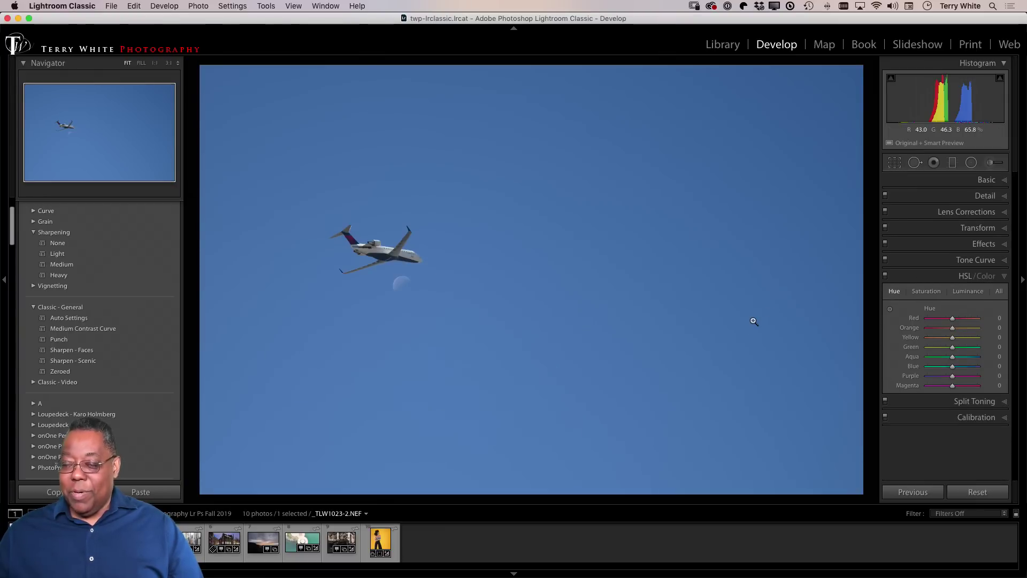
- Reopen the airplane photo's crop and reset it to the full original frame
left_click(893, 166)
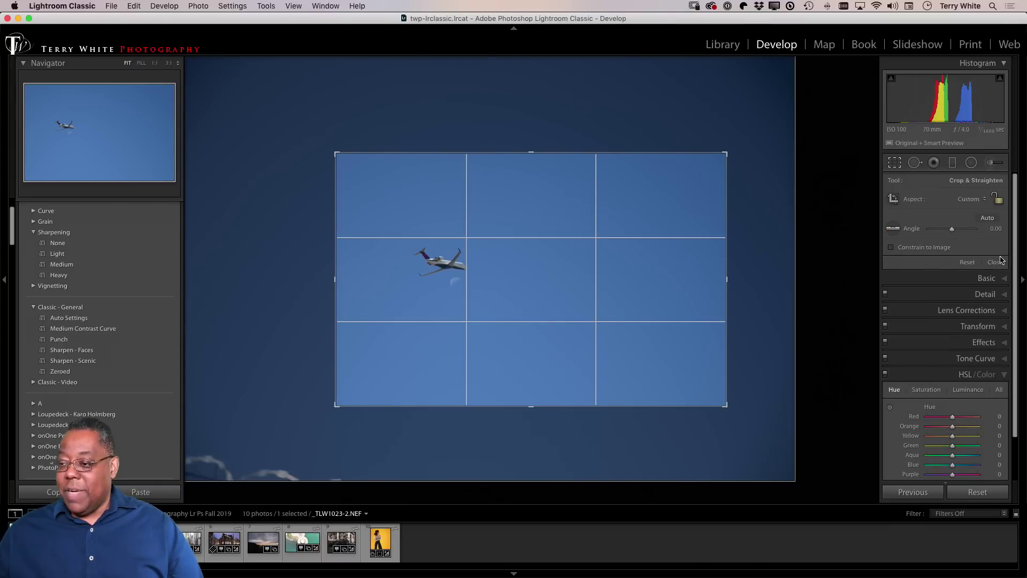
left_click(968, 263)
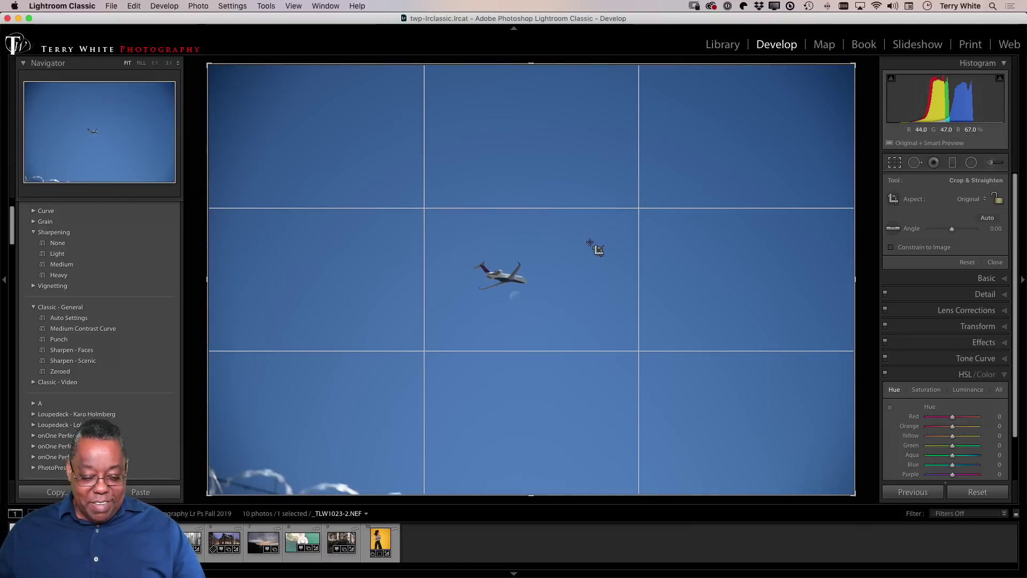
- Open the sunset photo Iceland-2016-0356.dng, try rotating it freehand by 1.32 degrees, and undo the rotation
left_click(260, 546)
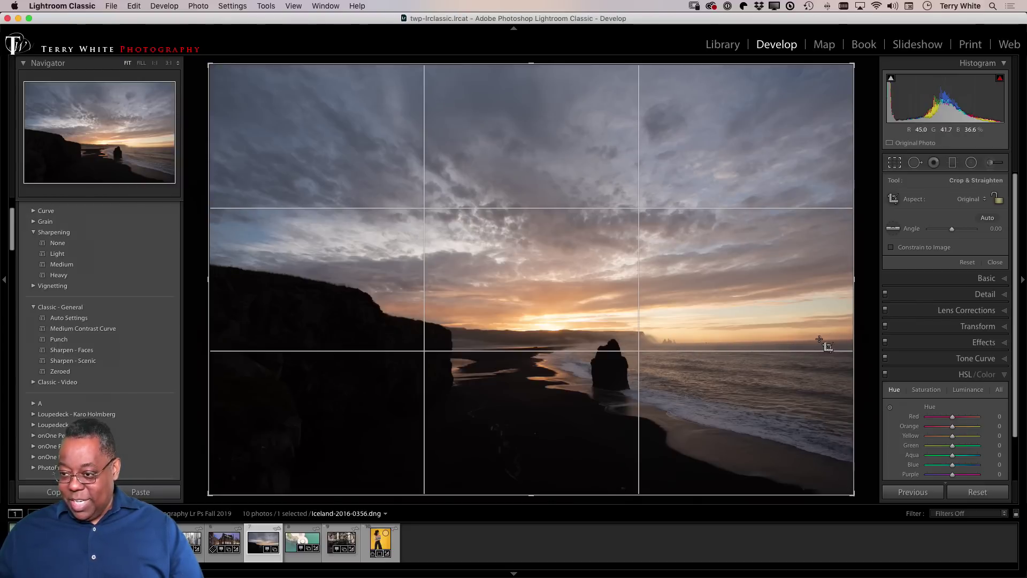
left_click_drag(861, 60, 866, 69)
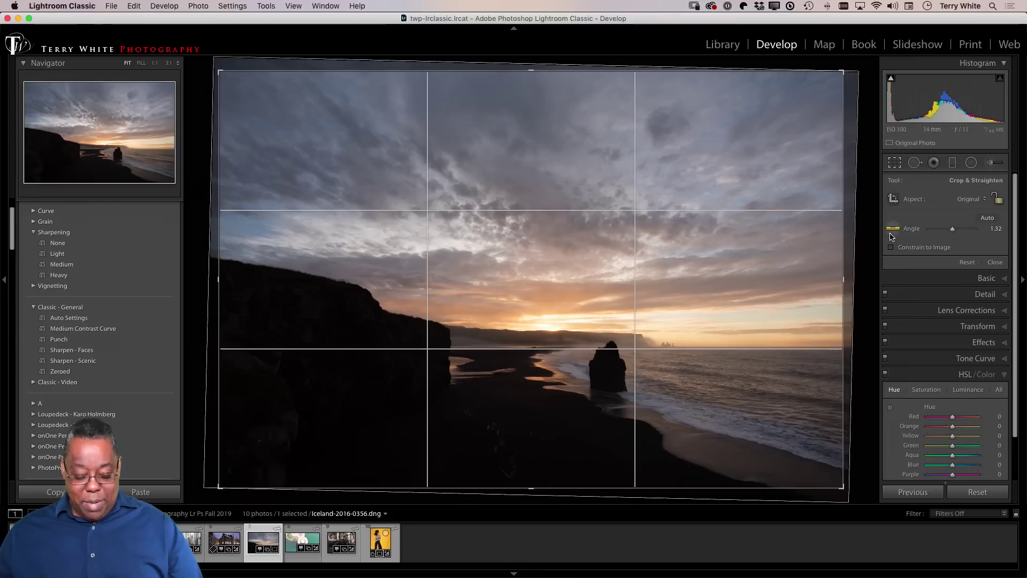
key("super+z")
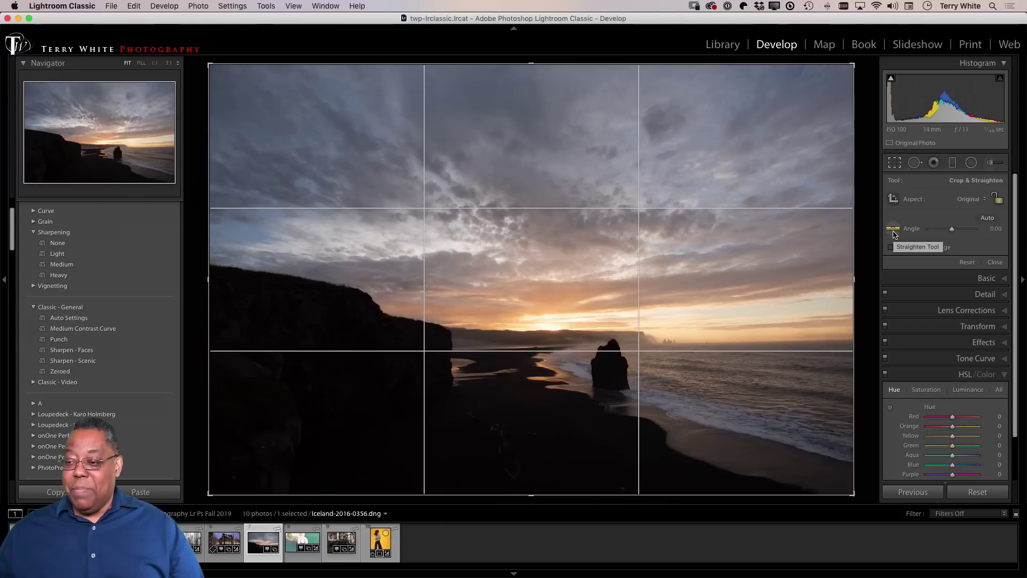
- Straighten the sunset photo by 1.68 degrees along the sea horizon with the Straighten tool, and reset the crop
left_click(894, 234)
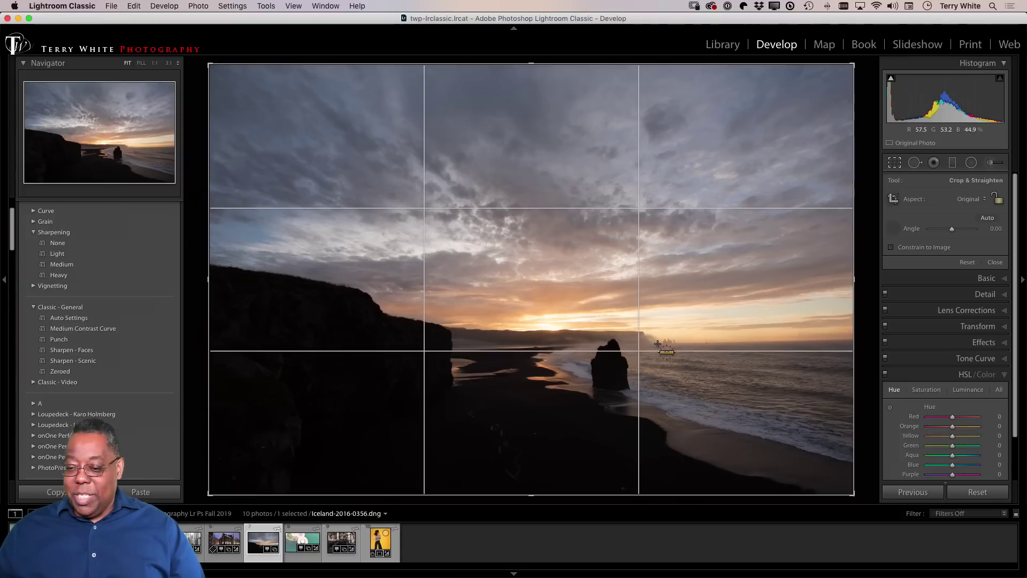
left_click_drag(658, 344, 855, 339)
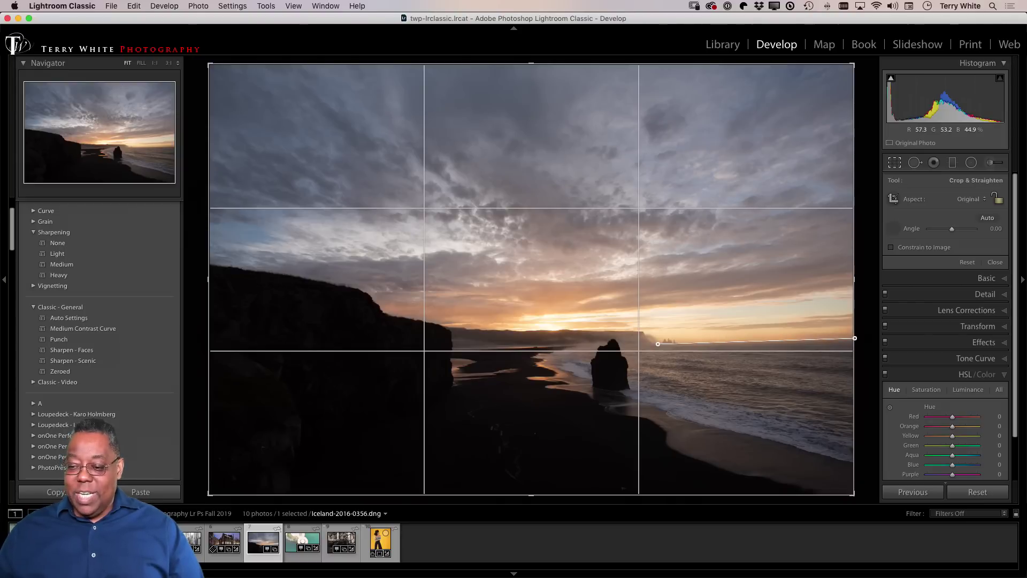
left_click_drag(855, 338, 854, 337)
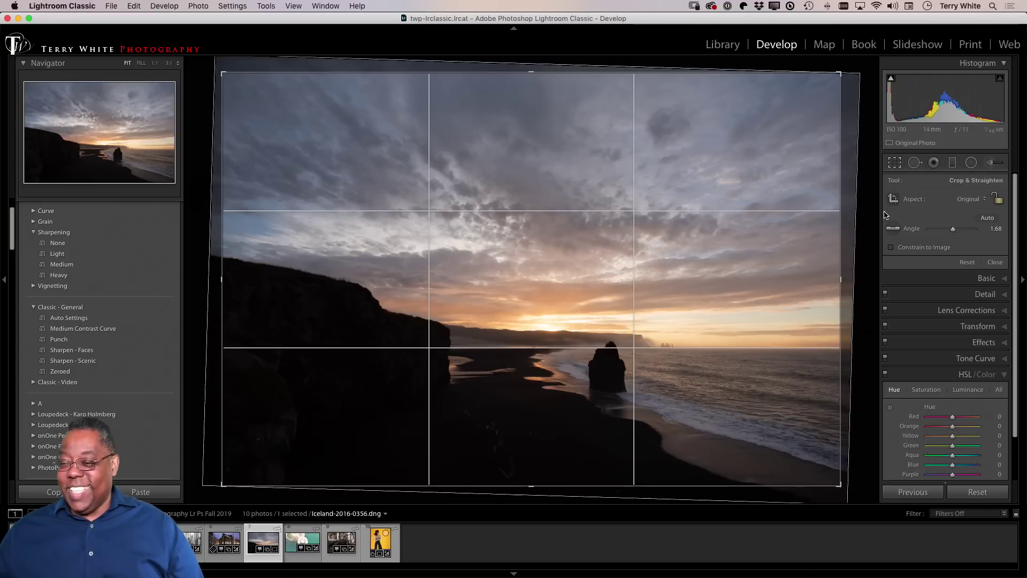
left_click(963, 263)
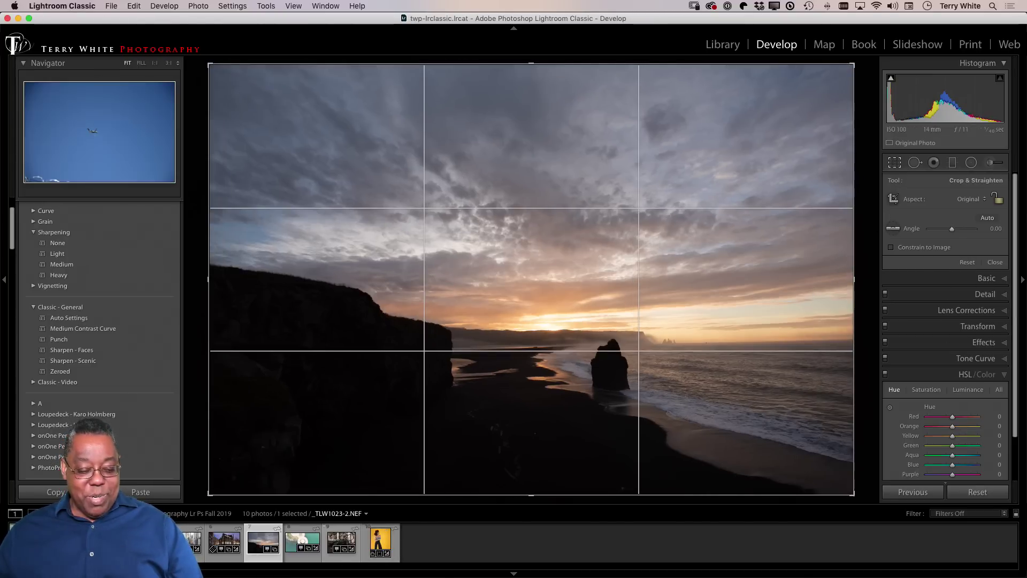
- Return to the airplane photo _TLW1023-2.NEF and apply automatic straightening to it
left_click(30, 543)
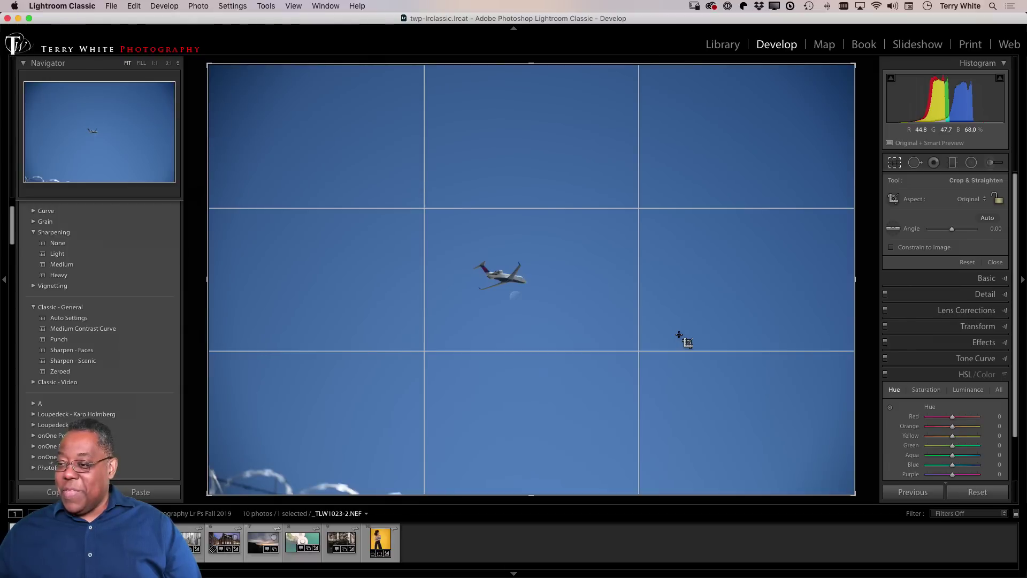
left_click(987, 219)
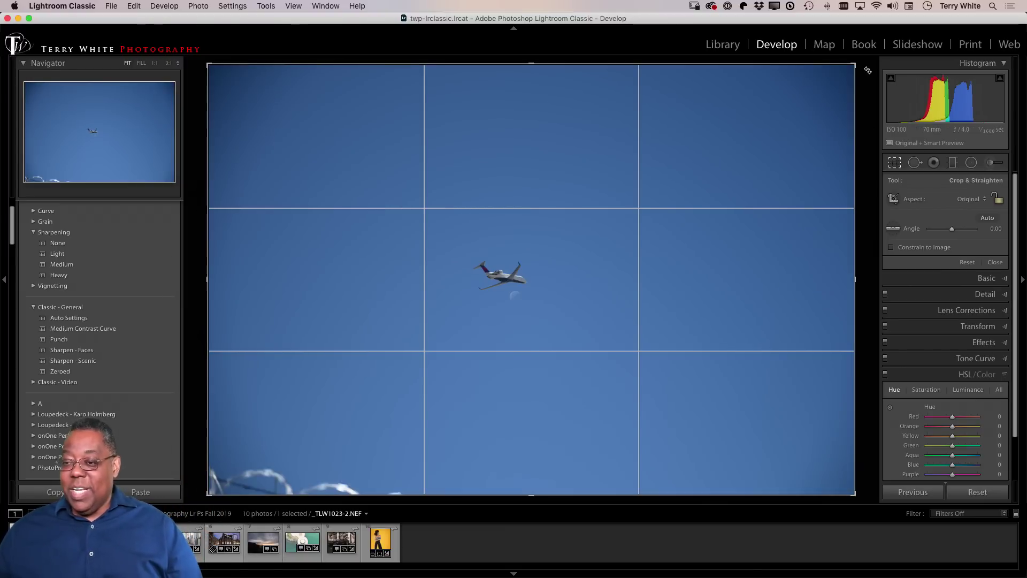
- Try rotating the airplane photo freehand to -5.85 degrees, and reset the crop
left_click_drag(869, 60, 855, 21)
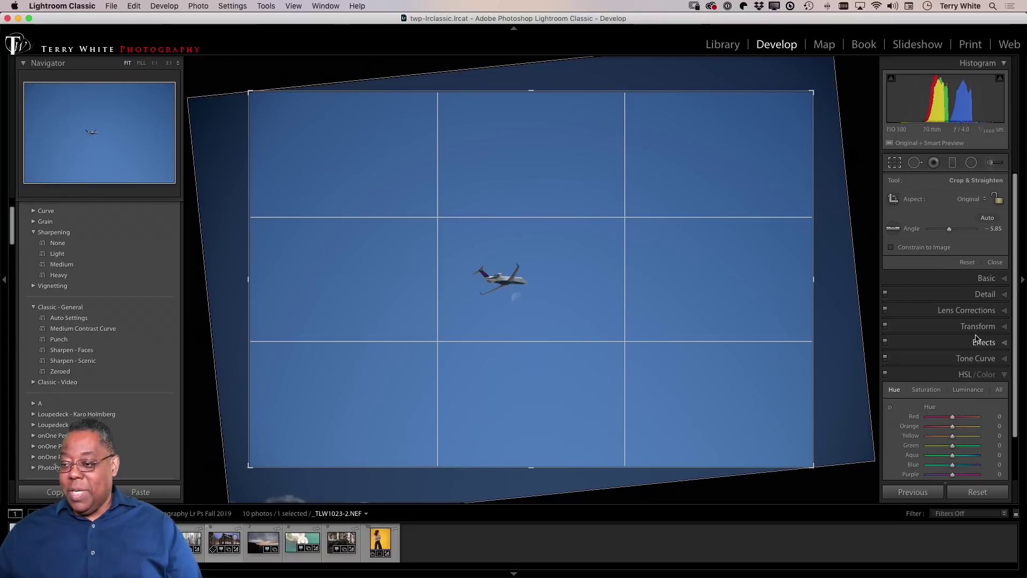
left_click(970, 263)
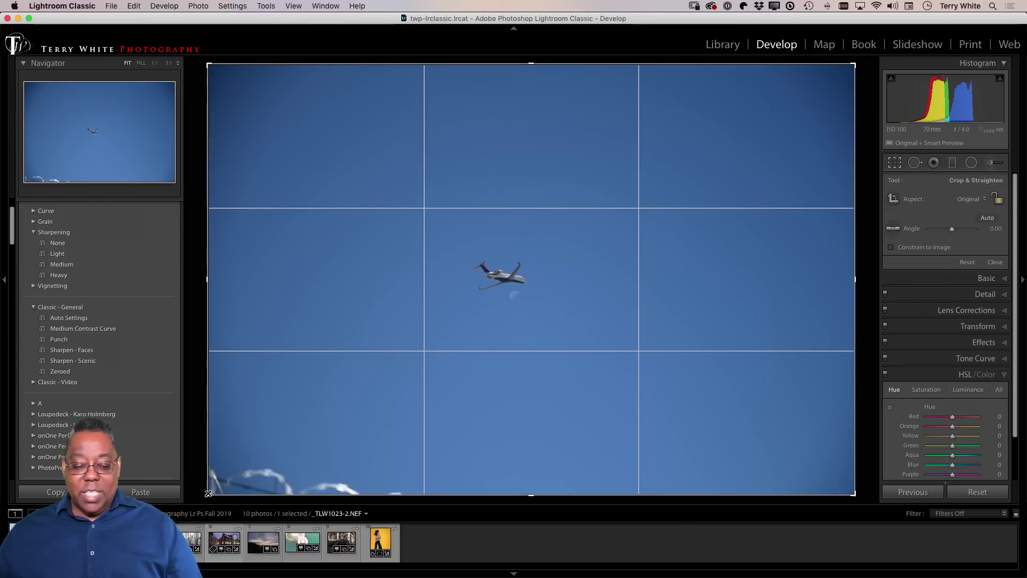
- Crop the airplane photo tightly around the plane, placing the plane near the lower-left thirds intersection
left_click_drag(209, 495, 306, 422)
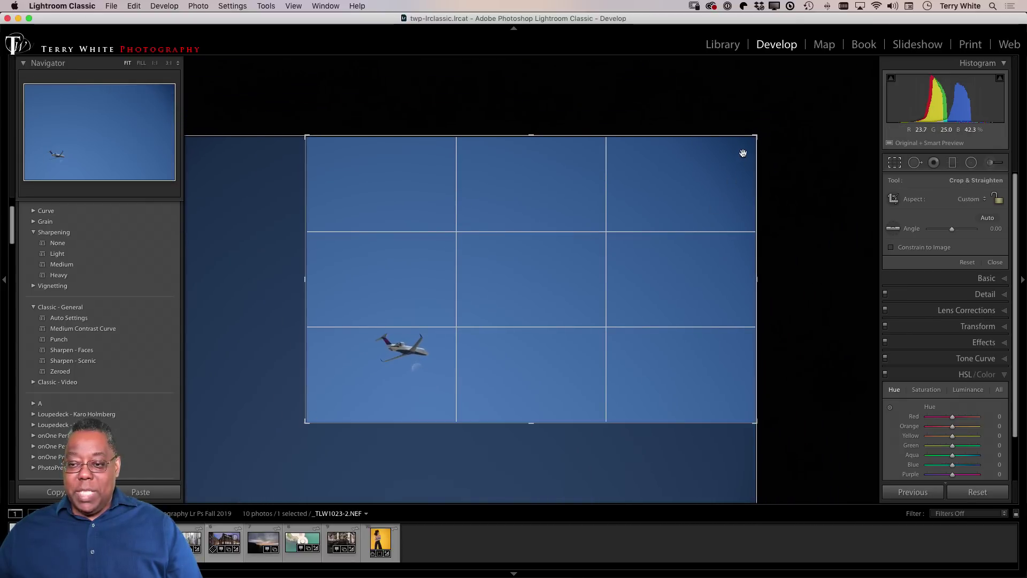
left_click_drag(753, 144, 640, 197)
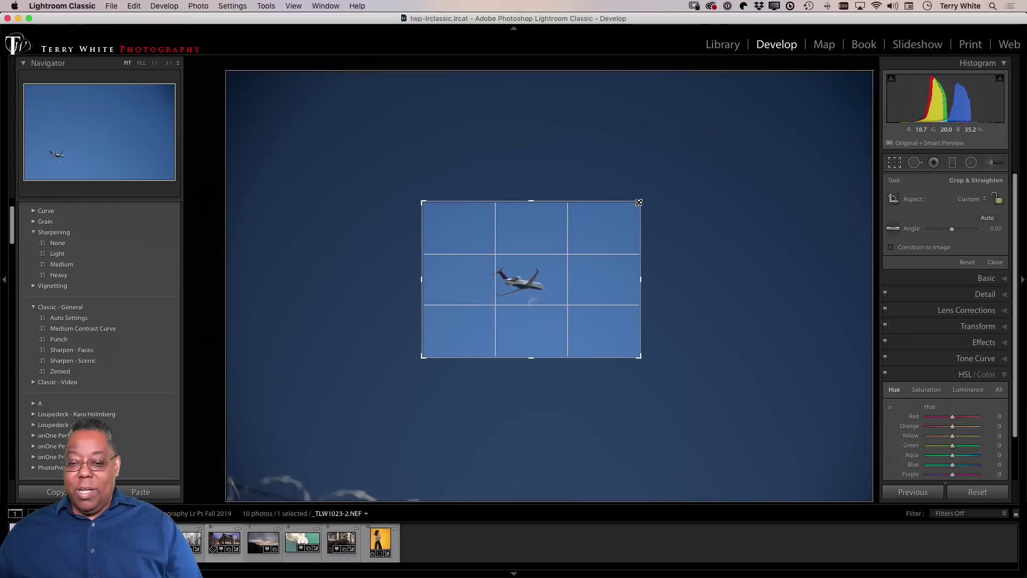
left_click_drag(579, 286, 554, 306)
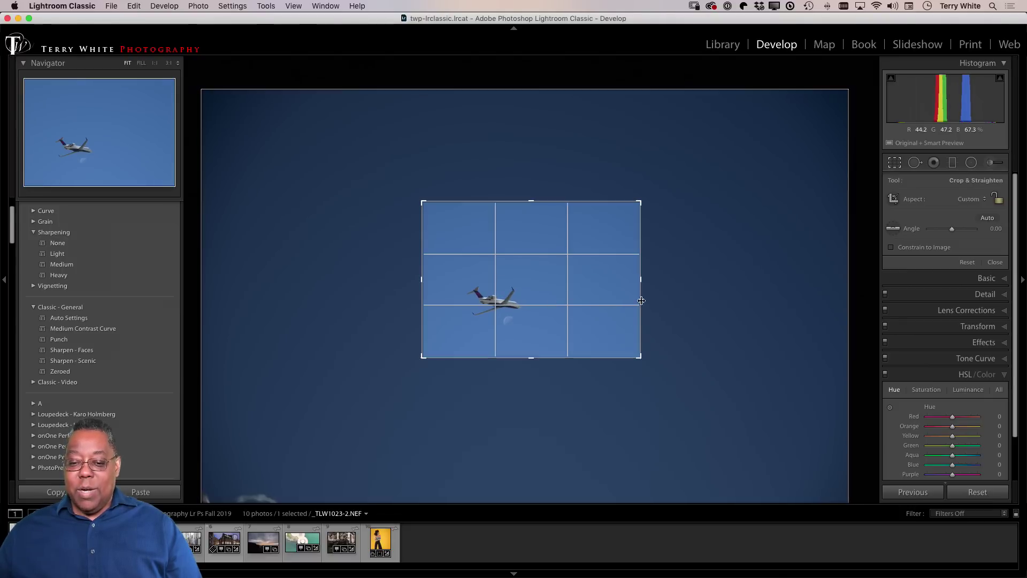
- Rotate the airplane photo to -4.45 degrees, and apply a slightly tighter crop with the plane at the lower-left thirds intersection
left_click_drag(672, 209, 666, 183)
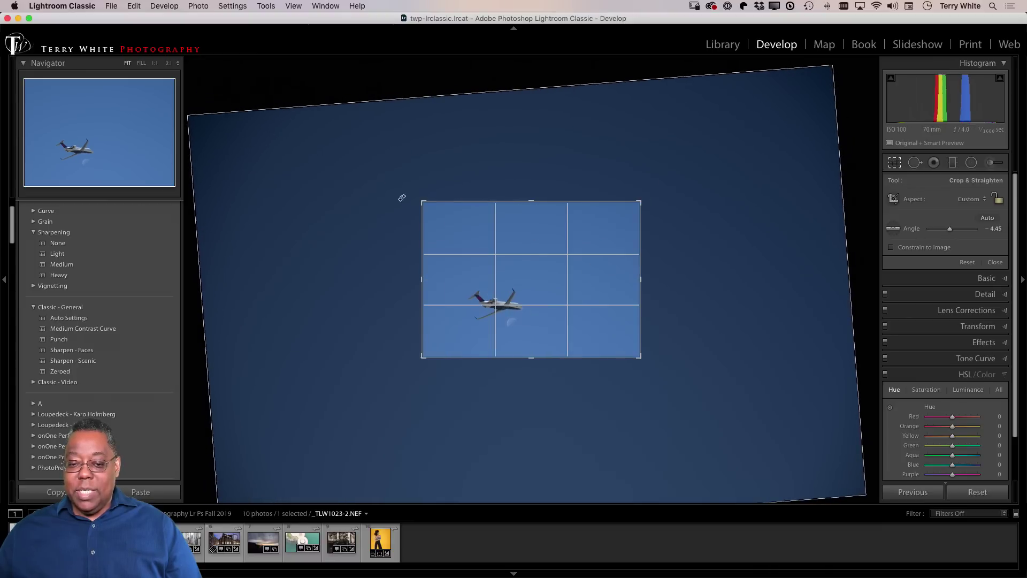
left_click_drag(423, 202, 428, 210)
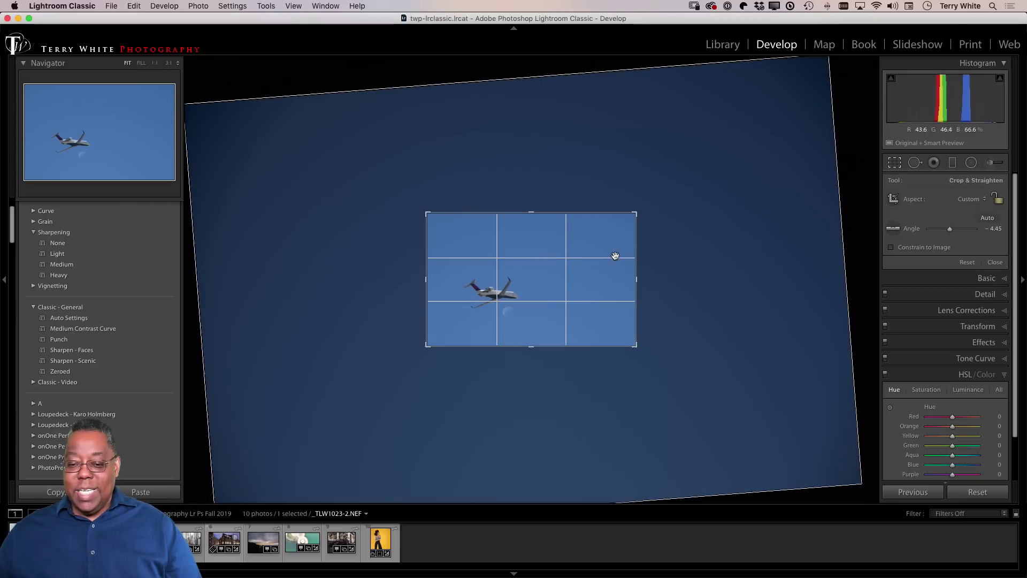
left_click_drag(636, 213, 629, 218)
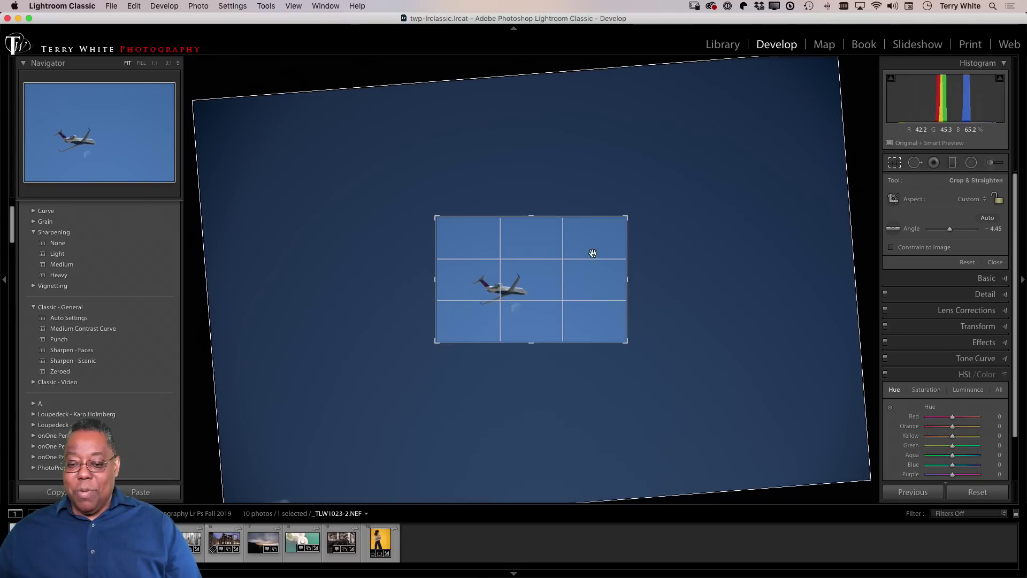
left_click_drag(578, 285, 574, 292)
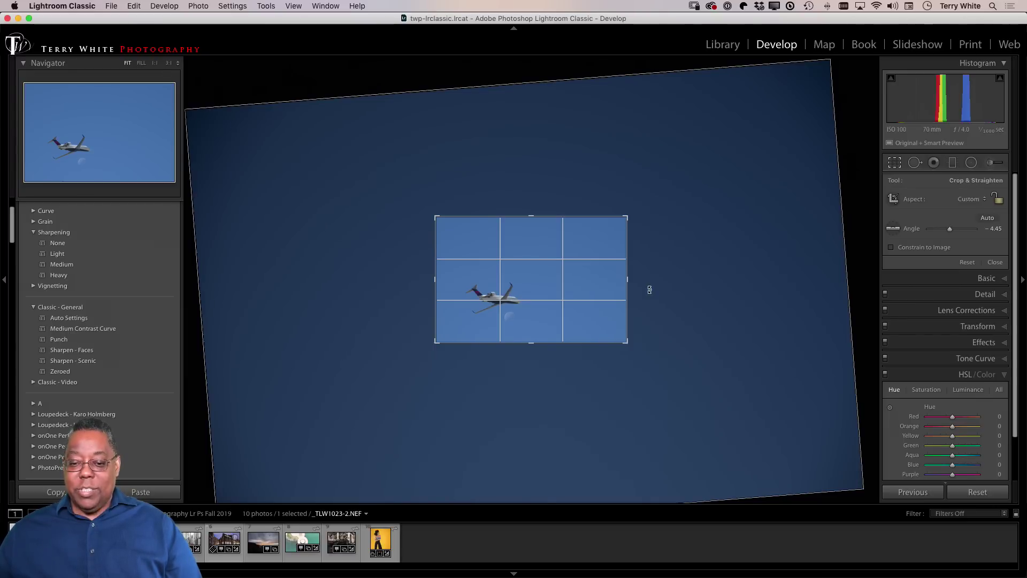
key("Return")
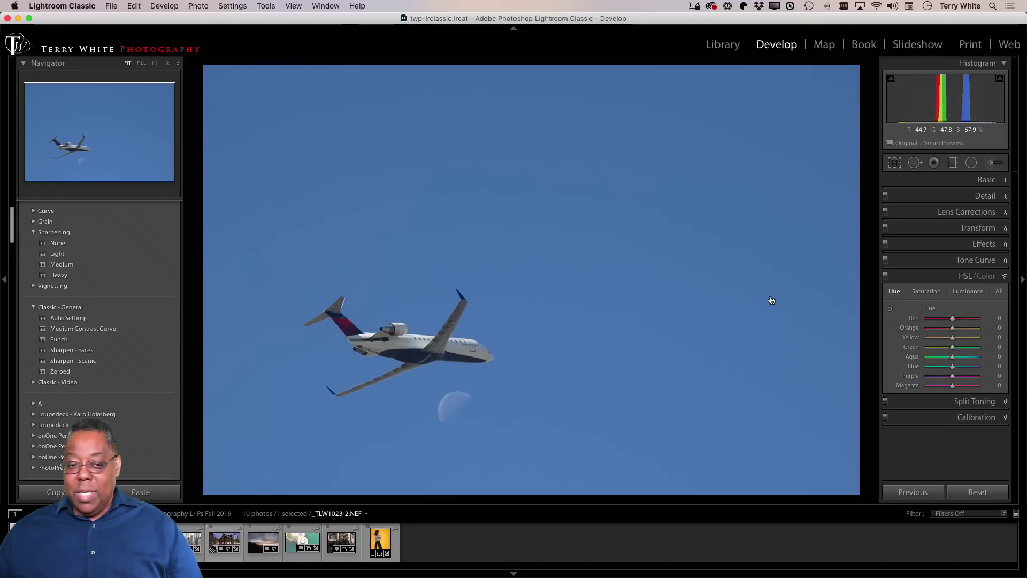
- Open the portrait of the woman in red in the Develop module and apply automatic tone in the Basic adjustments
key("g")
double_click(342, 174)
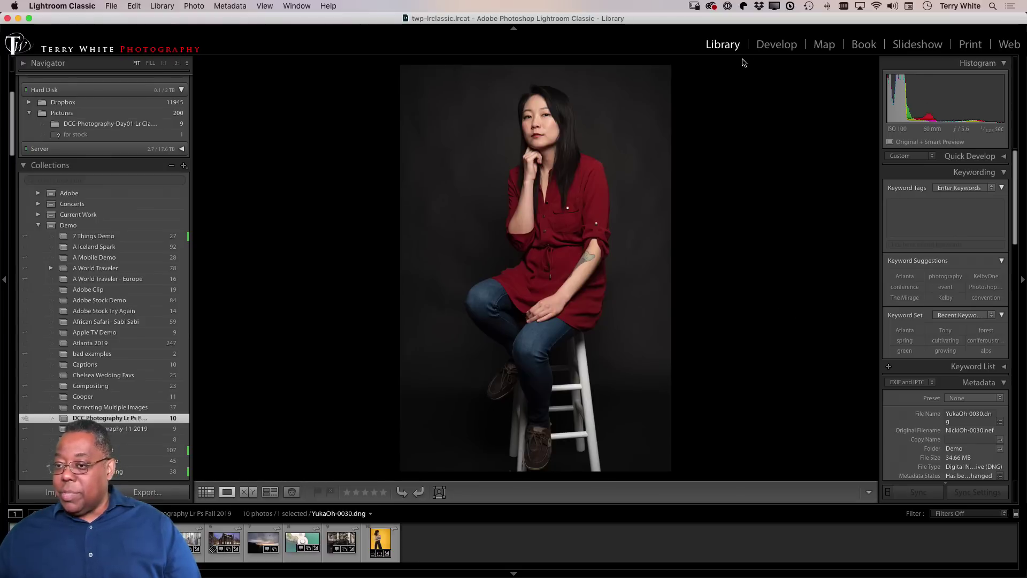
left_click(773, 45)
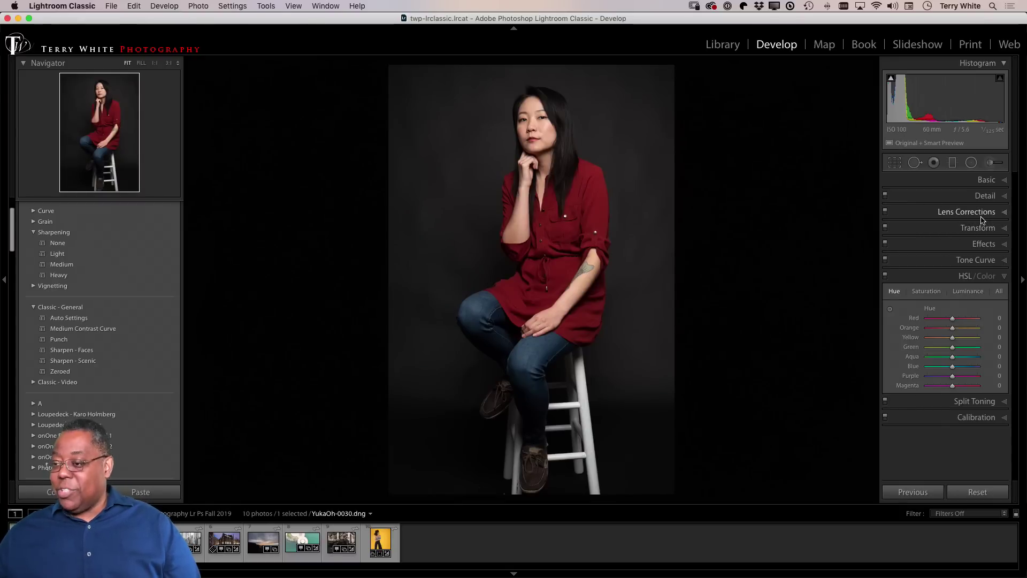
left_click(985, 181)
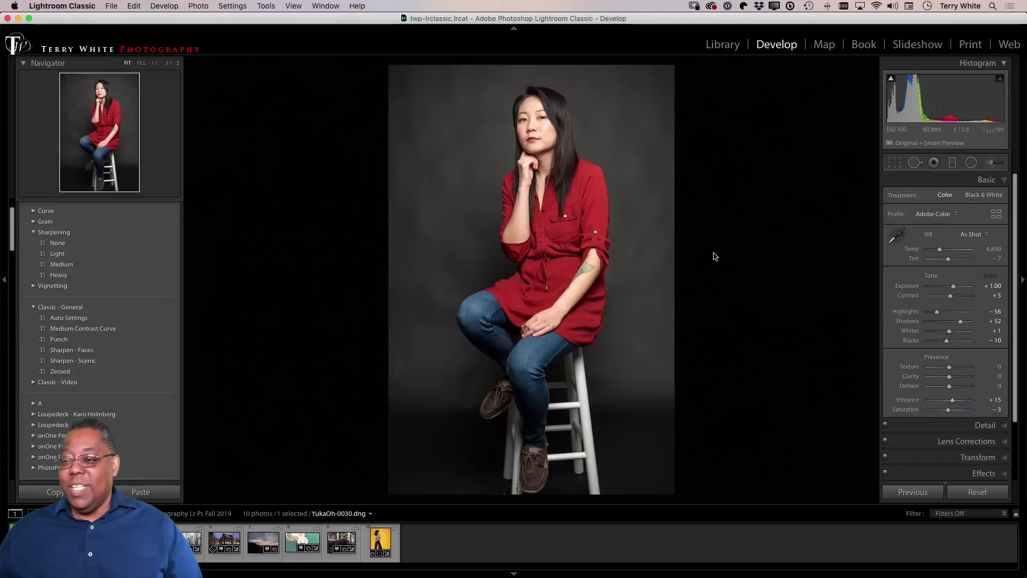
- Try a 4 x 5 / 8 x 10 crop on the portrait with the subject shifted down in the frame, and reset the crop
key("r")
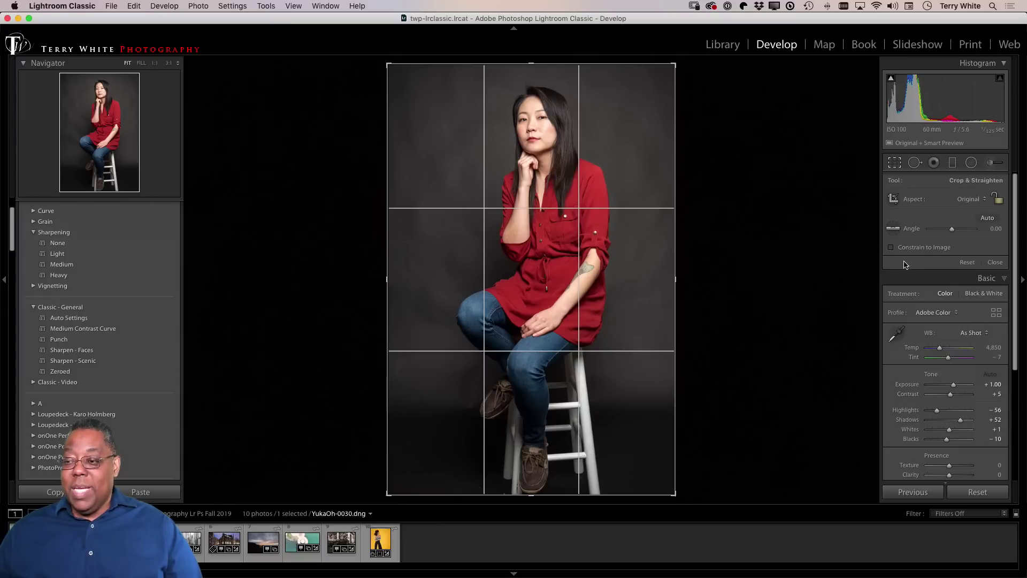
left_click(970, 199)
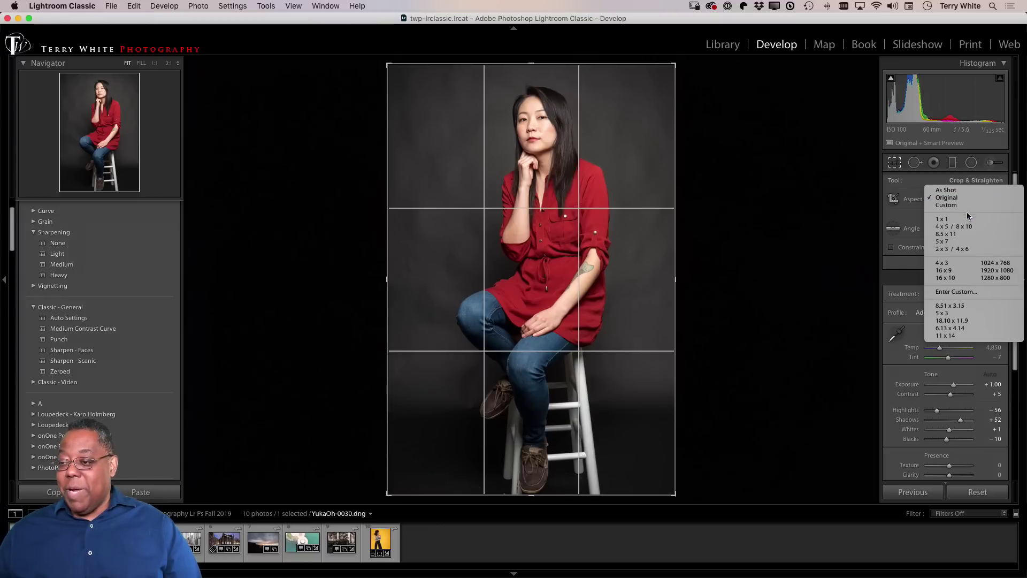
left_click(969, 227)
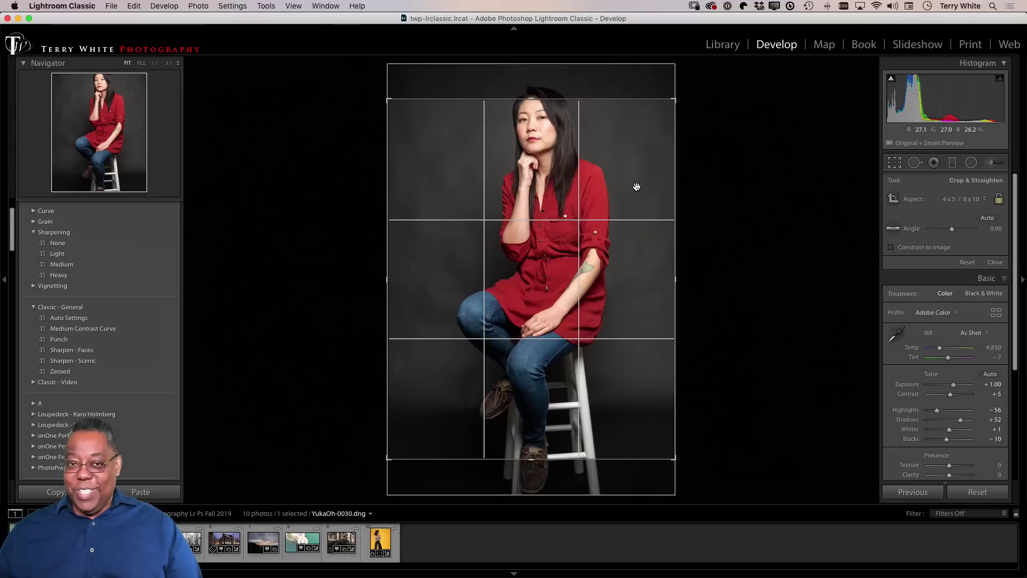
left_click_drag(636, 186, 632, 208)
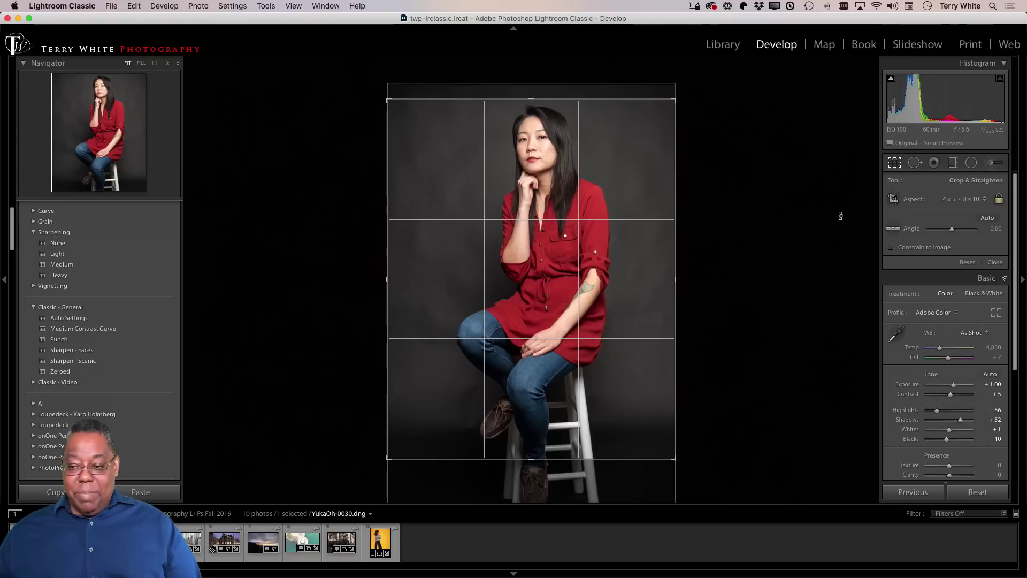
left_click(968, 262)
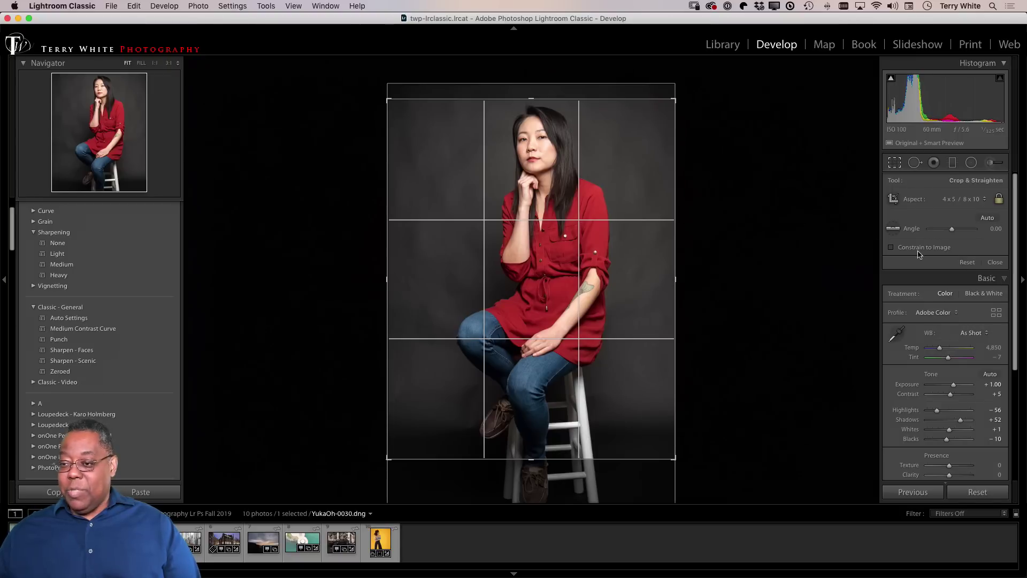
key("v")
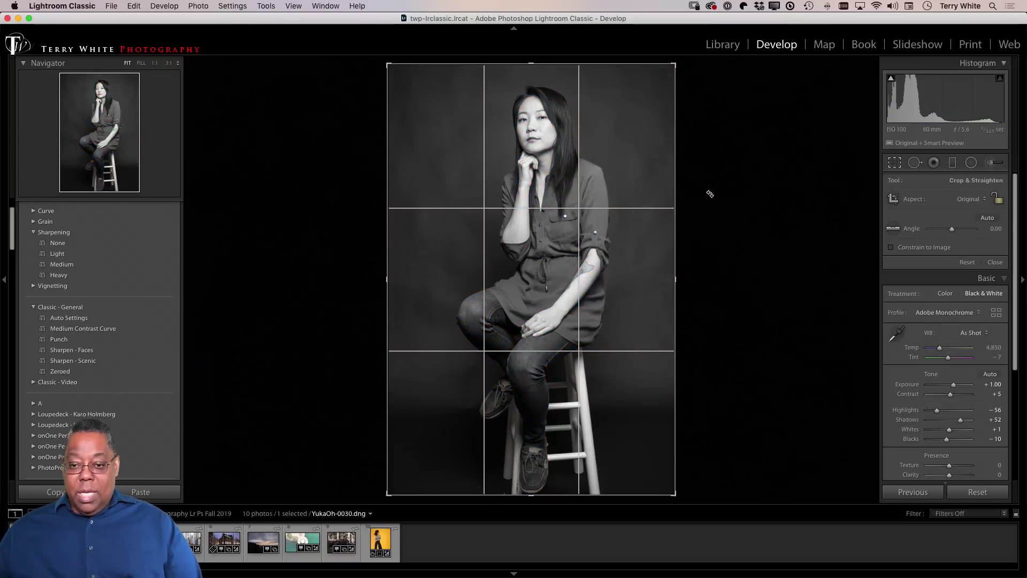
key("v")
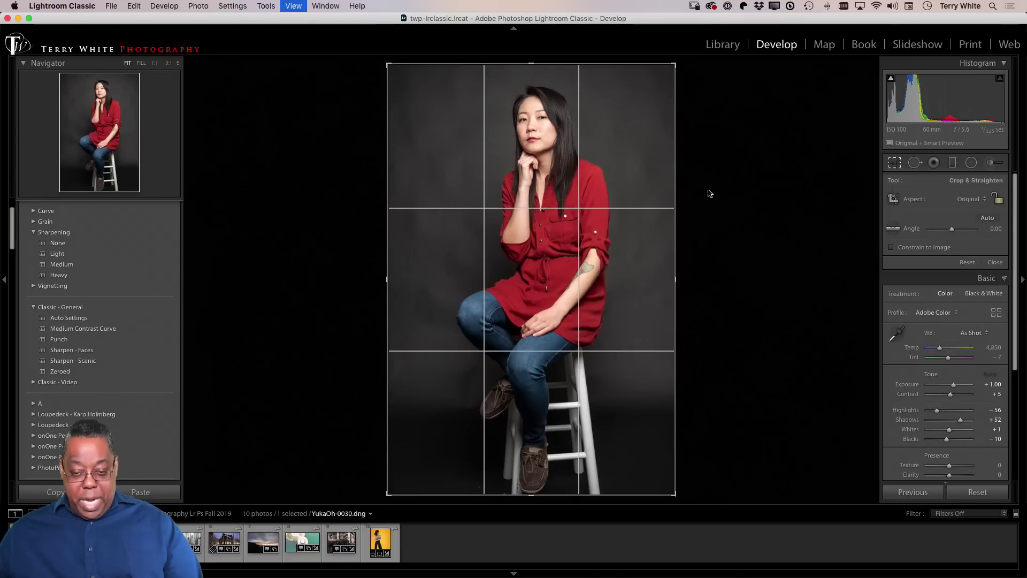
- Return to the Library grid and open the portrait for editing in Adobe Photoshop 2020
key("g")
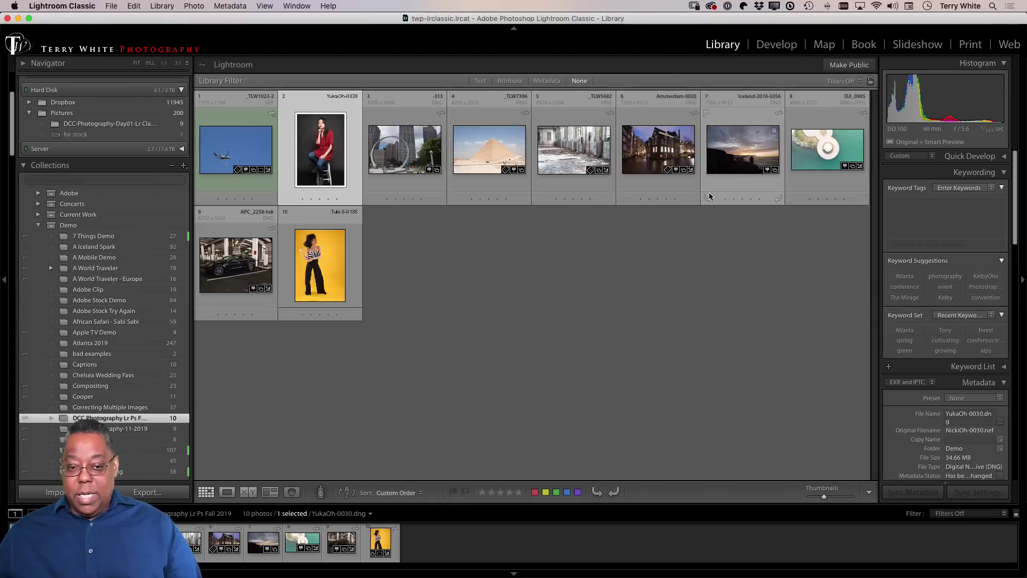
right_click(339, 161)
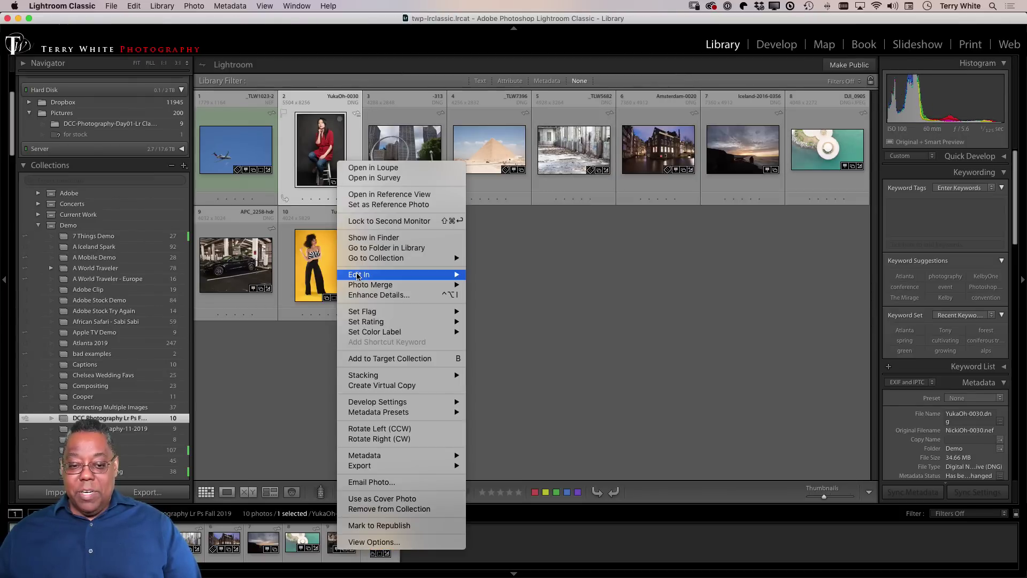
mouse_move(357, 275)
left_click(501, 276)
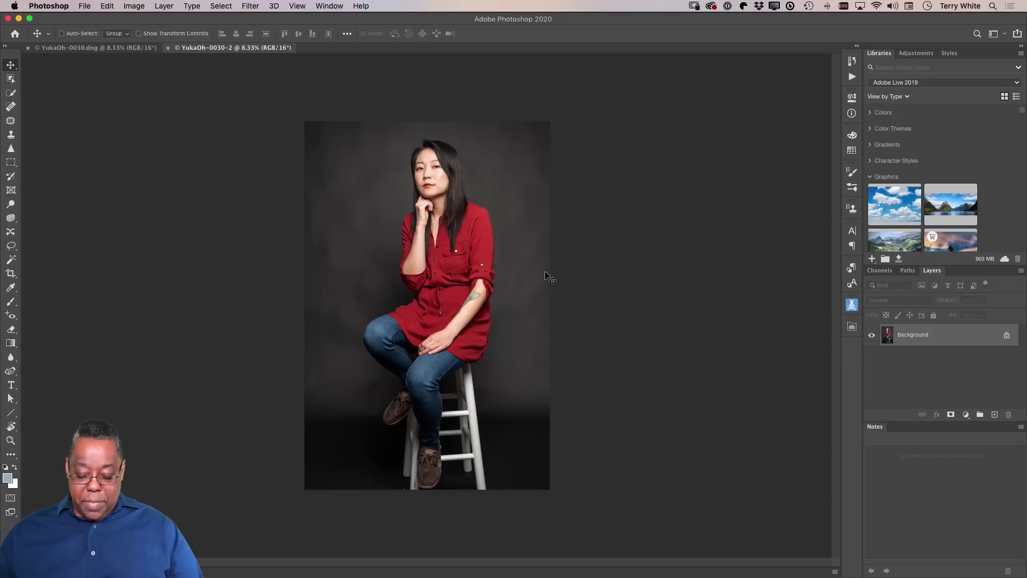
- Set the Crop tool to the 4 : 5 (8 : 10) ratio, with Delete Cropped Pixels off and Content-Aware on
key("super+0")
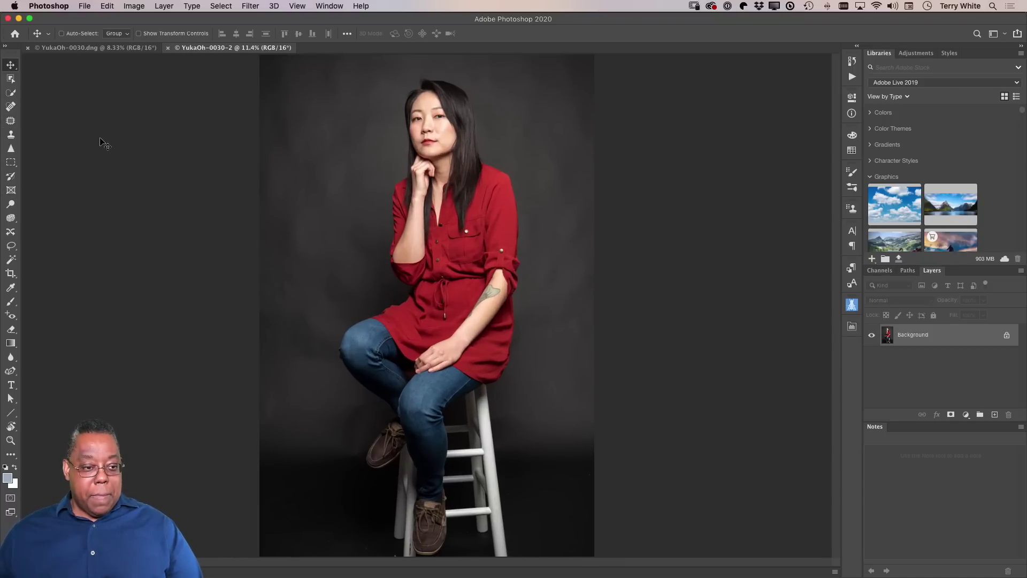
key("c")
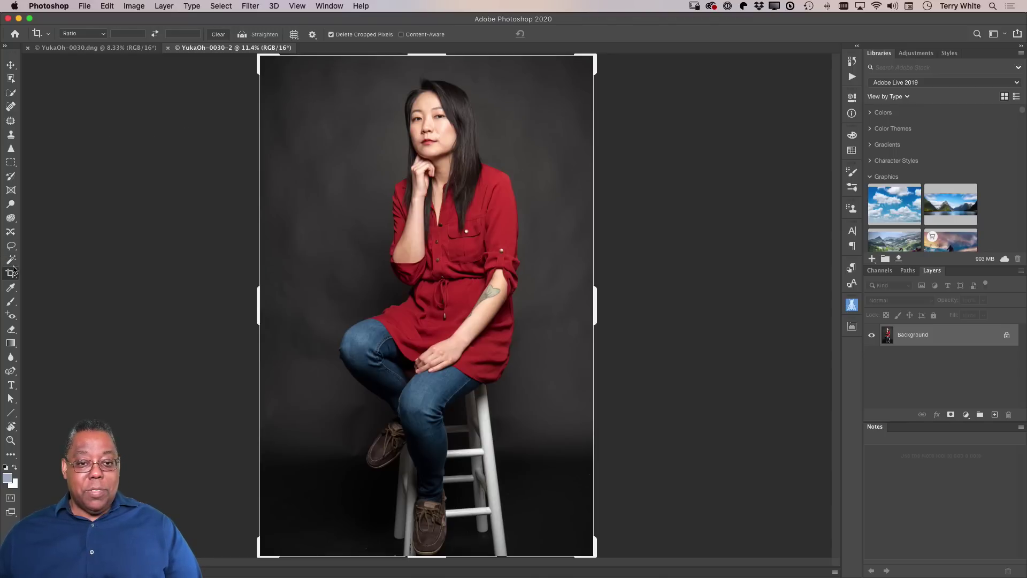
left_click(92, 36)
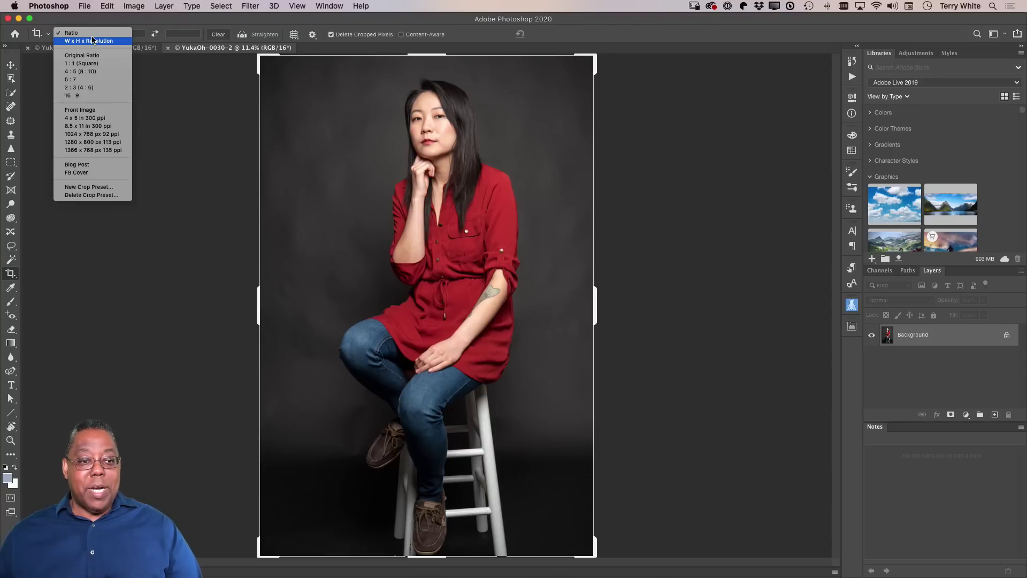
left_click(93, 72)
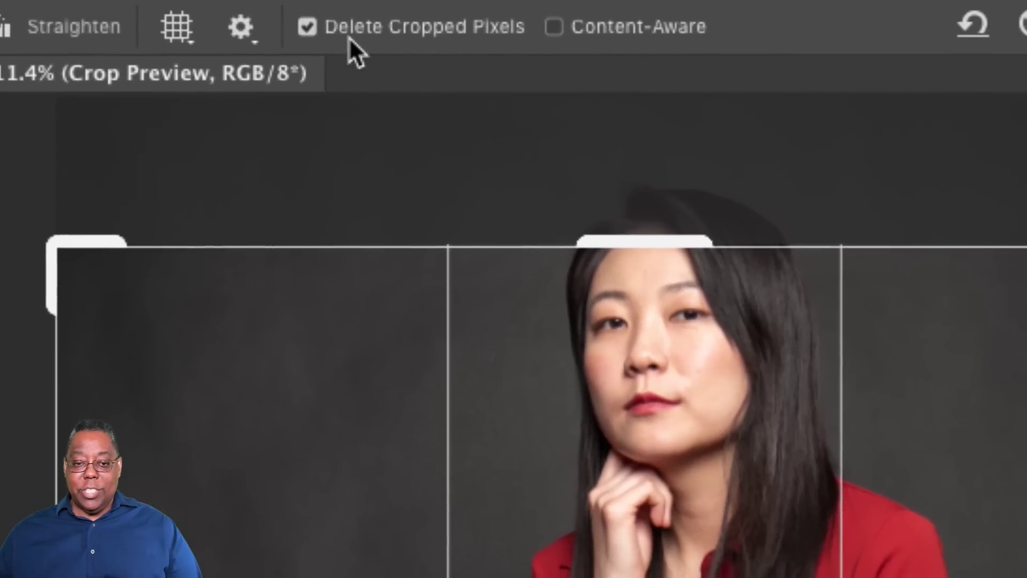
left_click(315, 24)
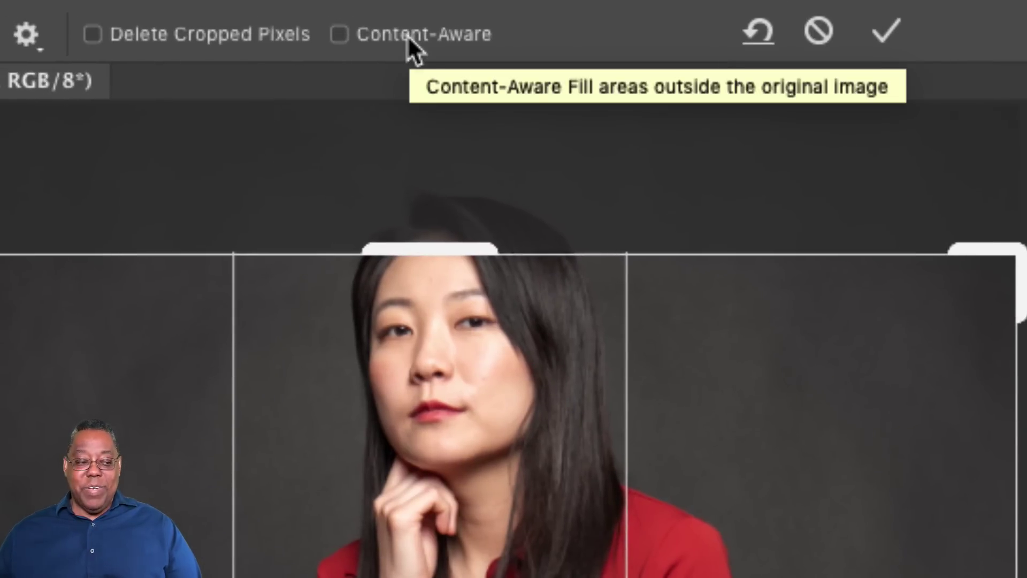
left_click(406, 34)
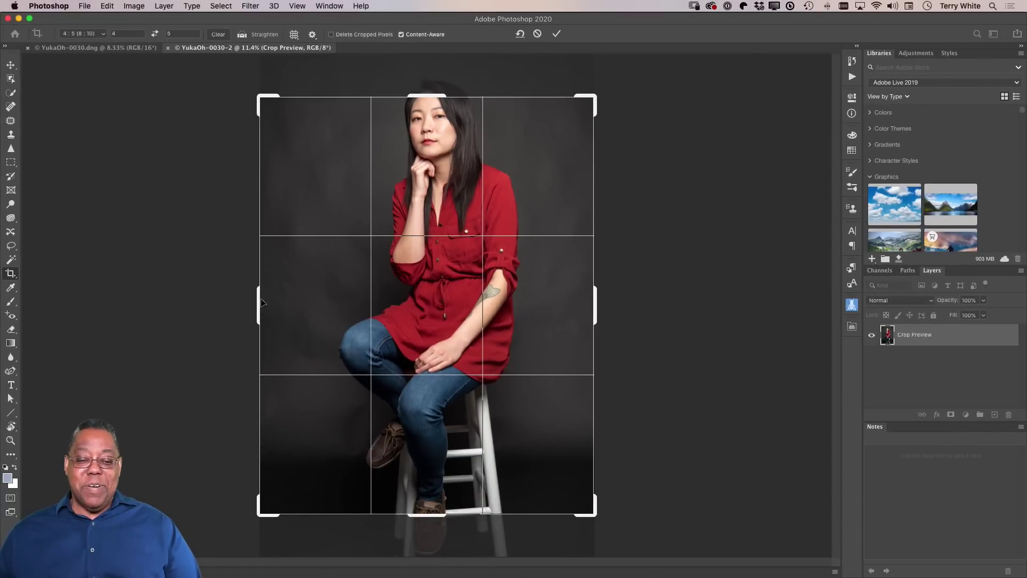
- Extend the crop frame past the portrait's left edge to include its full height, and apply the content-aware crop
left_click_drag(257, 300, 224, 301)
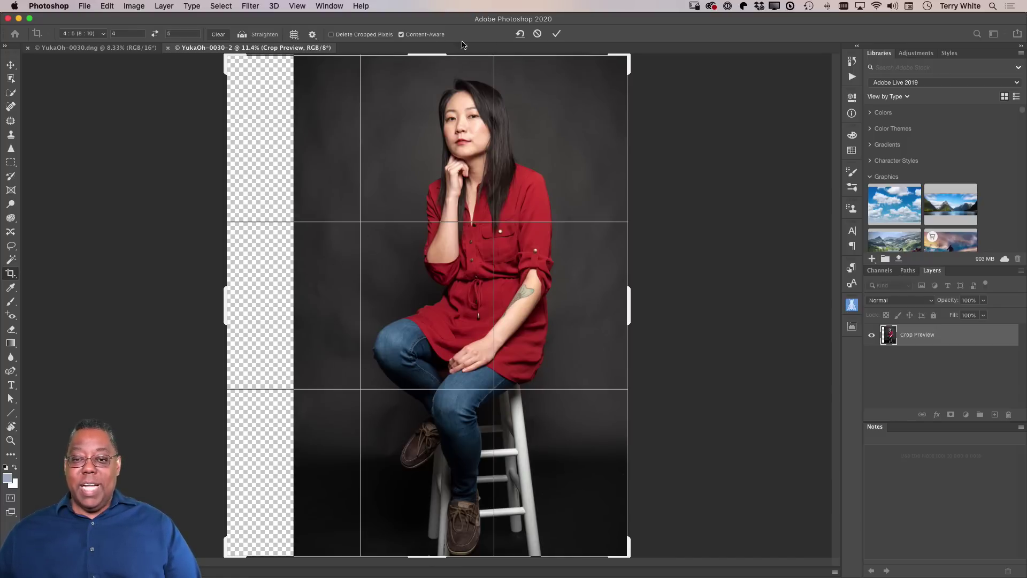
left_click(555, 35)
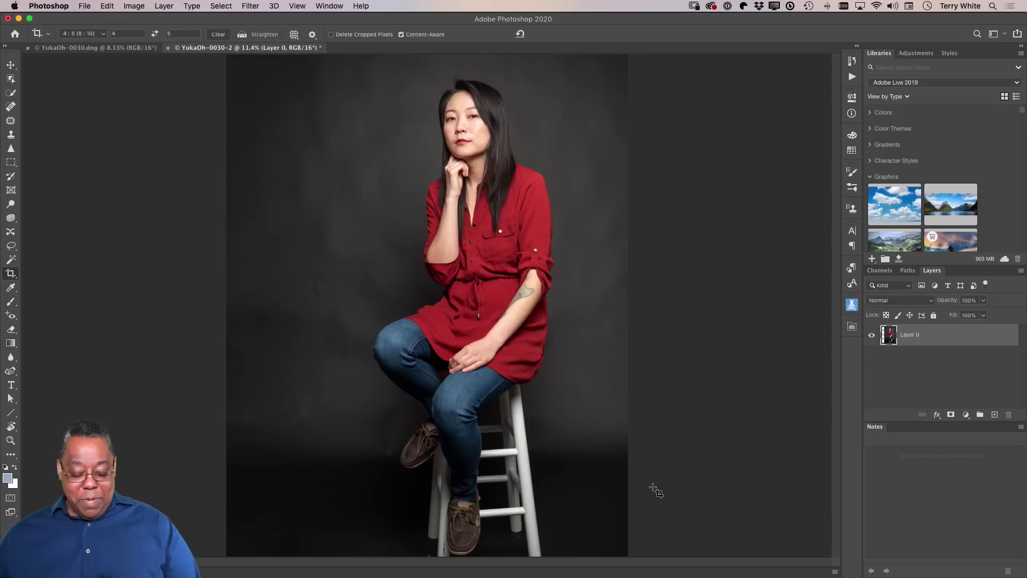
- Save and close the extended portrait, and select the original DNG portrait in the Lightroom Classic Library
key("super+s")
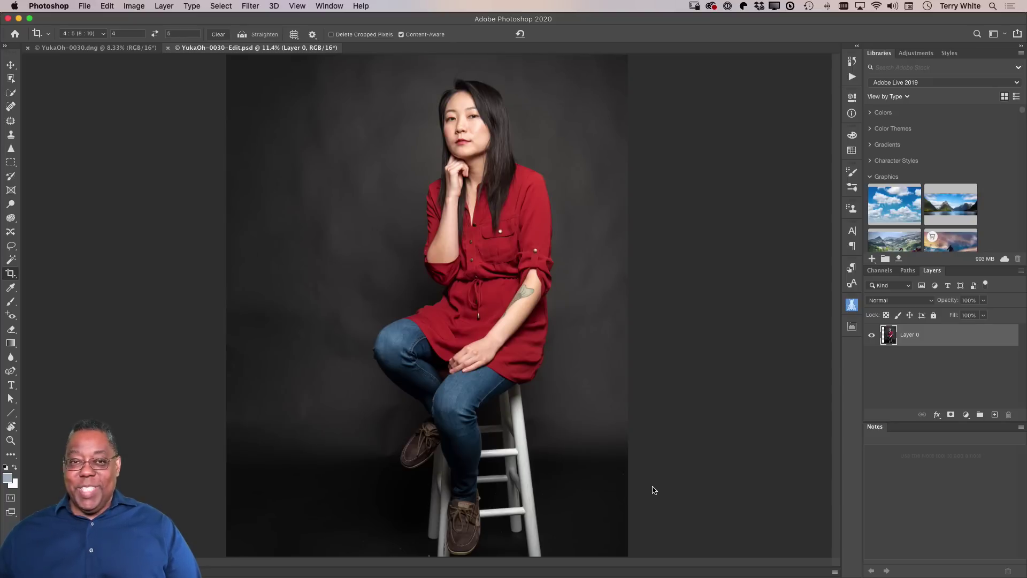
key("super")
key("super+w")
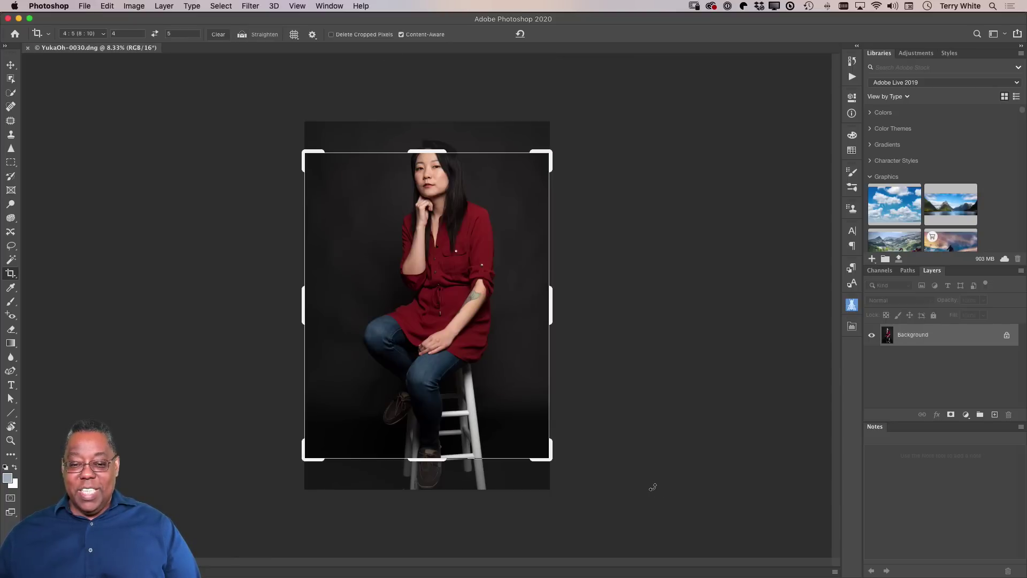
key("super+Tab")
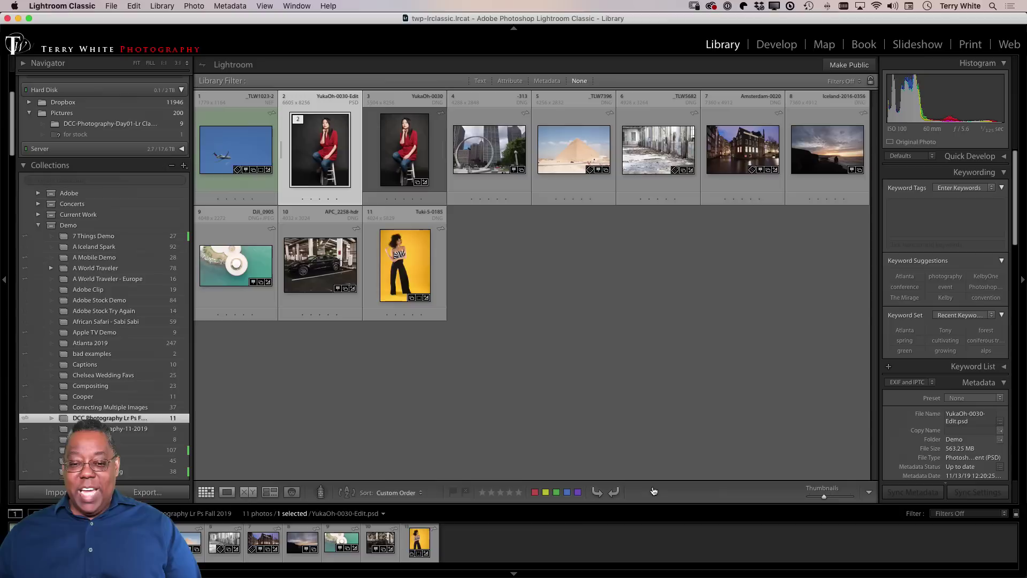
left_click(402, 157)
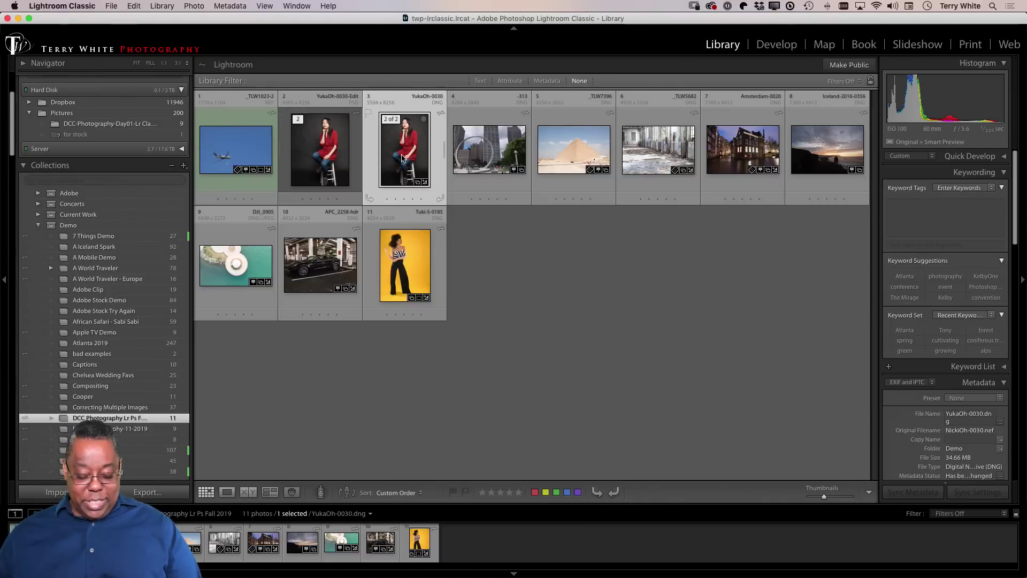
- Compare the original portrait with the extended version in full screen, switching between the two, and return to the Library grid
key("f")
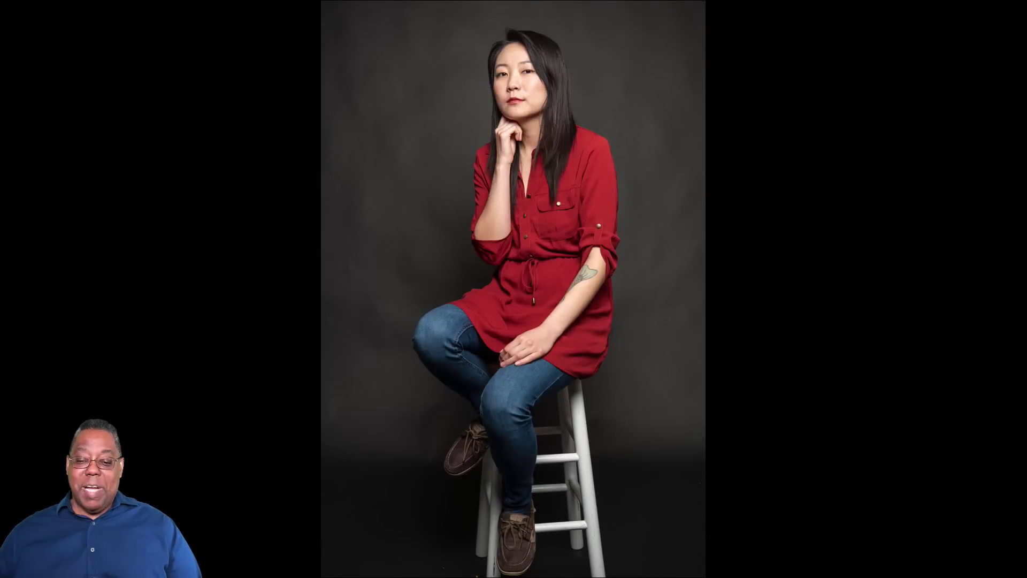
key("Left")
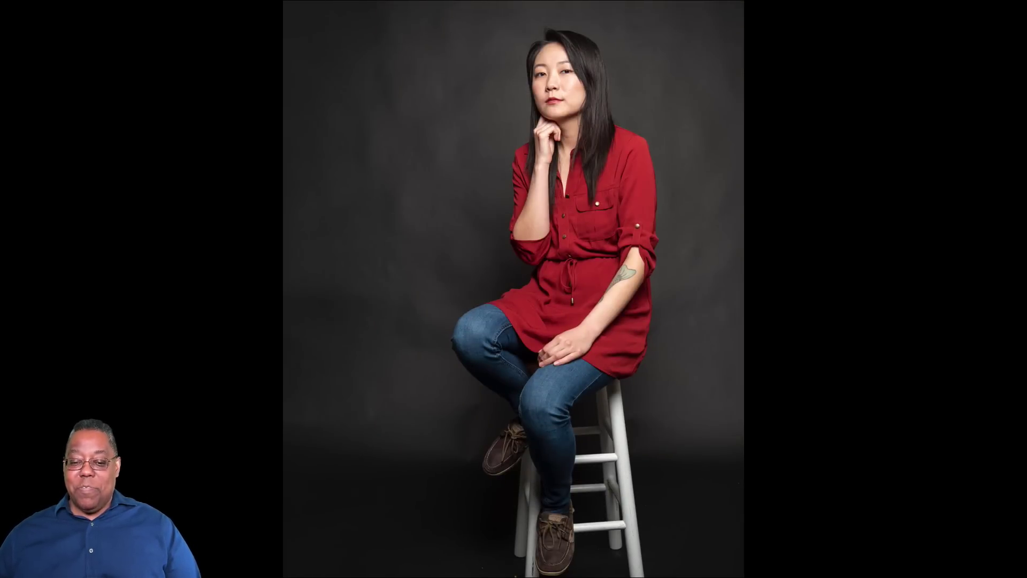
key("Right")
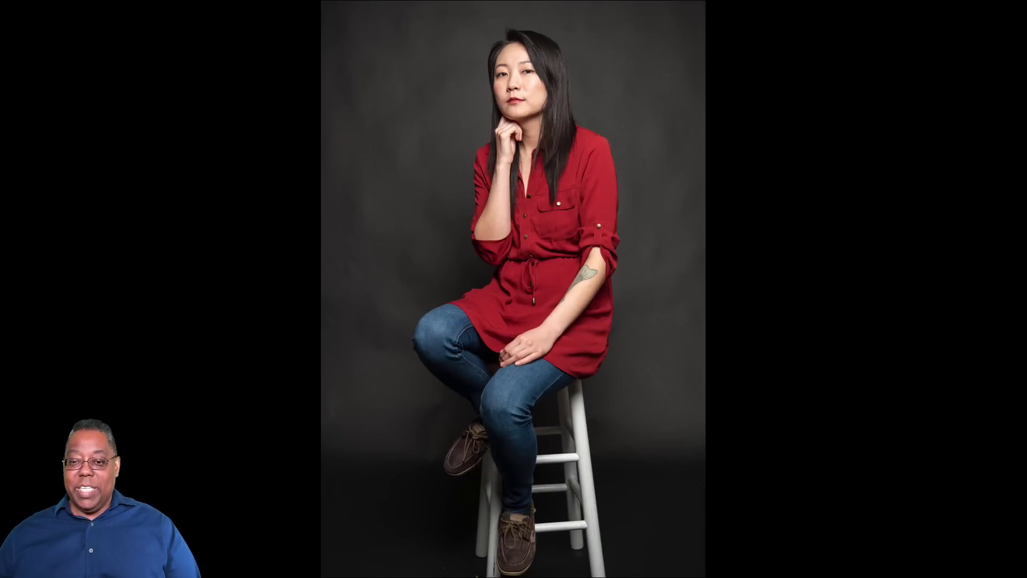
key("Left")
key("Right")
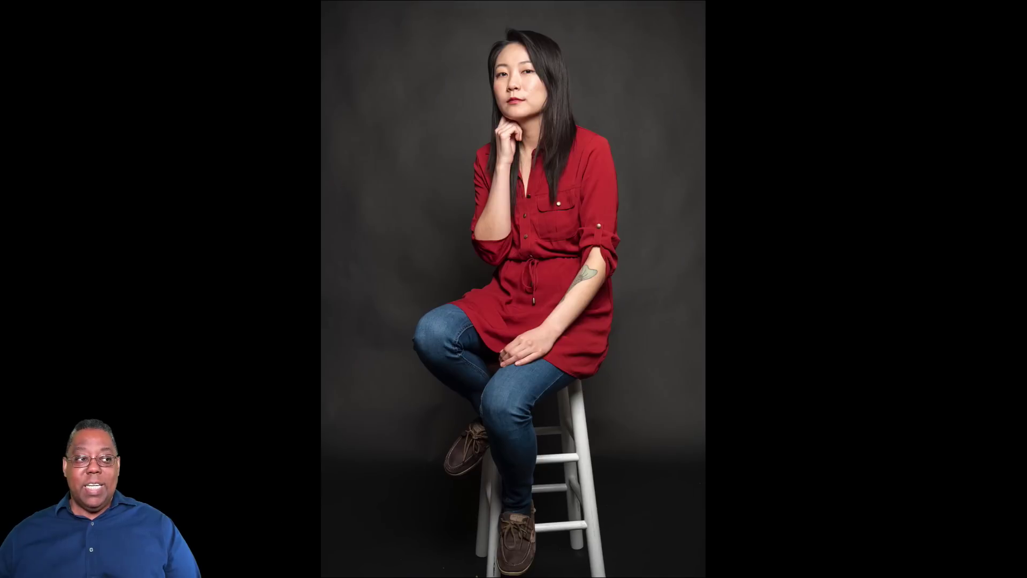
key("Left")
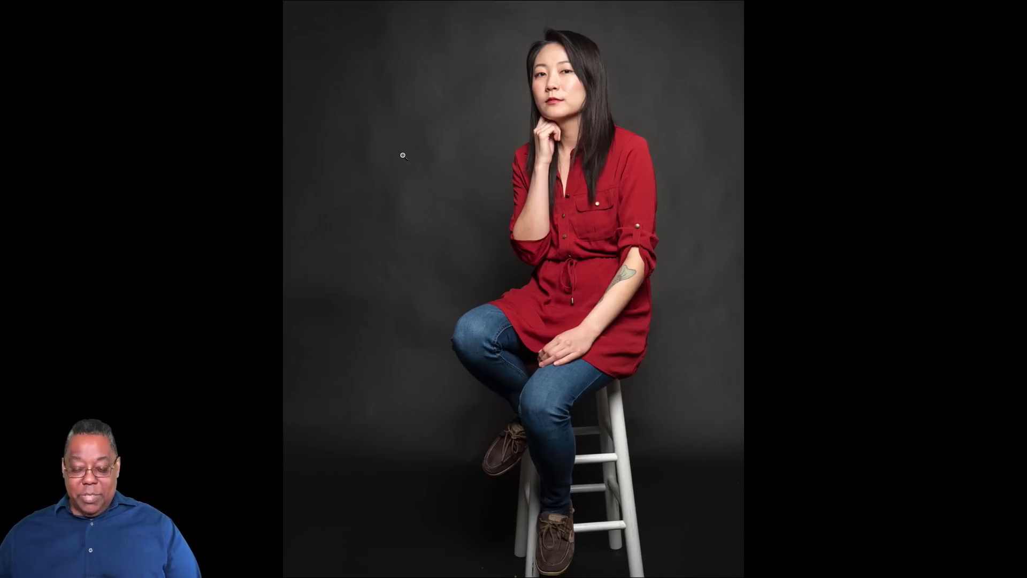
key("Escape")
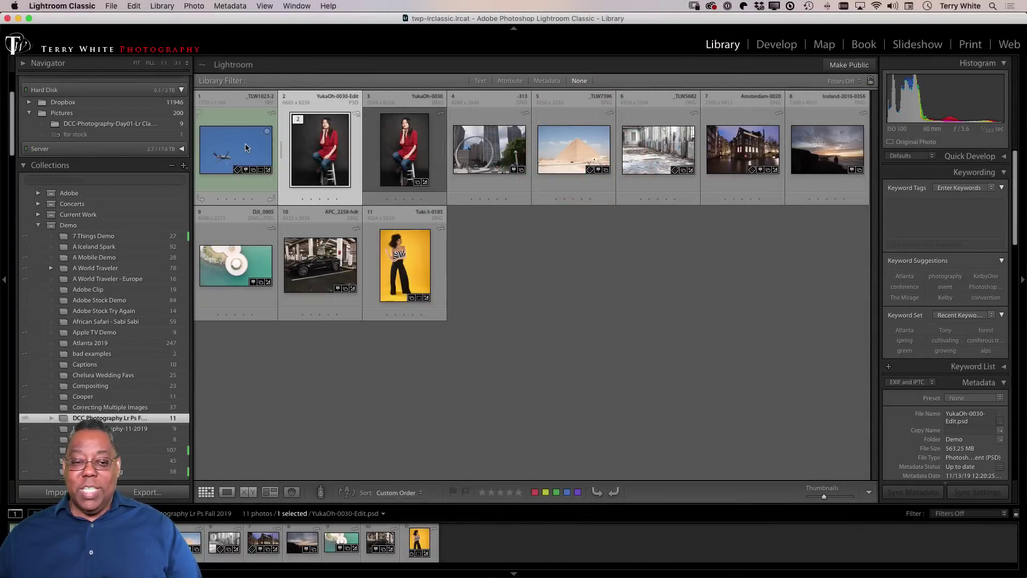
- Export the airplane photo as a 1,080-pixel long-edge JPEG to the DCC-Photography-Export subfolder on the Desktop, and preview the exported file
key("Left")
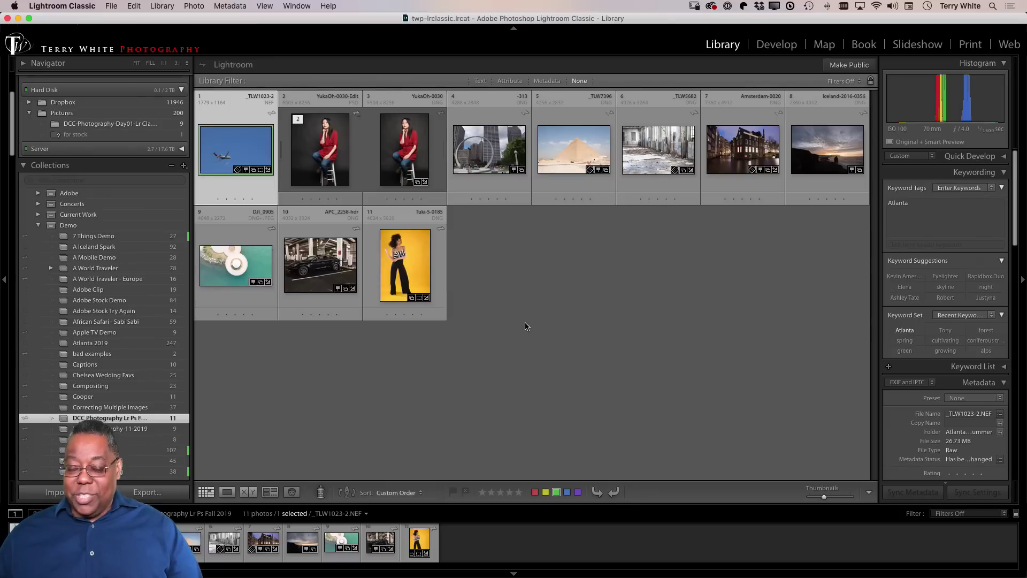
left_click(111, 6)
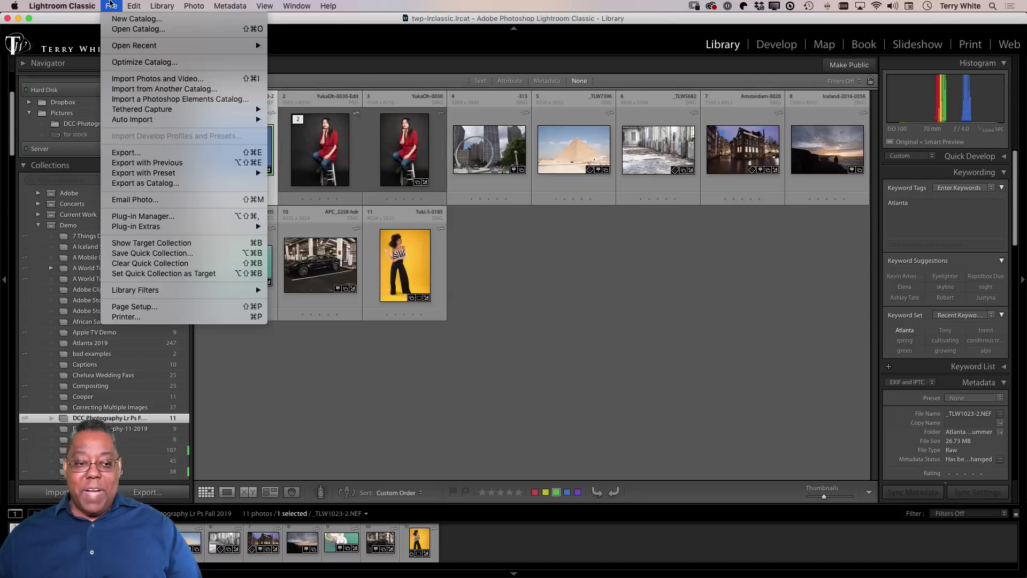
left_click(129, 154)
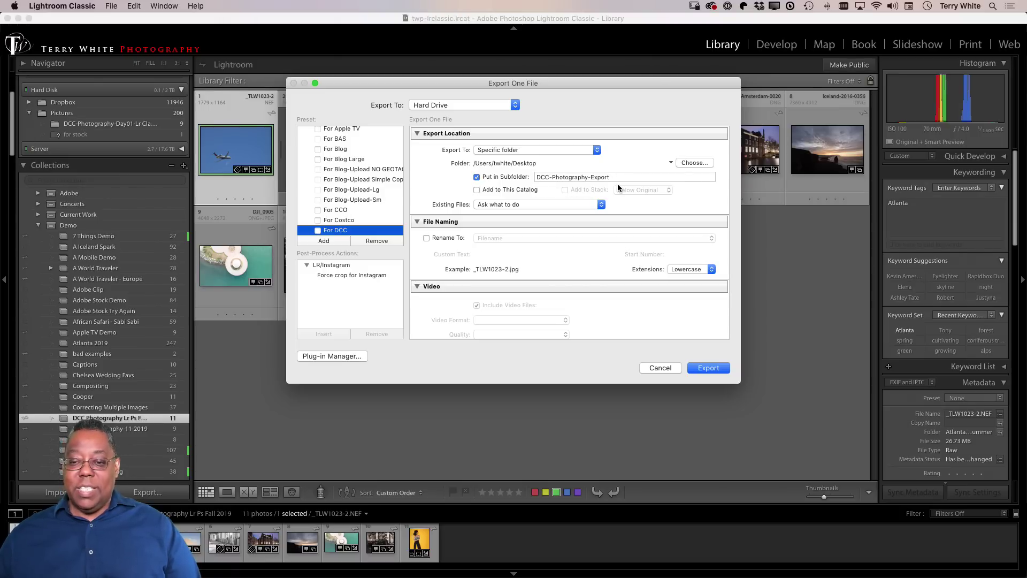
scroll(592, 222, "down", 5)
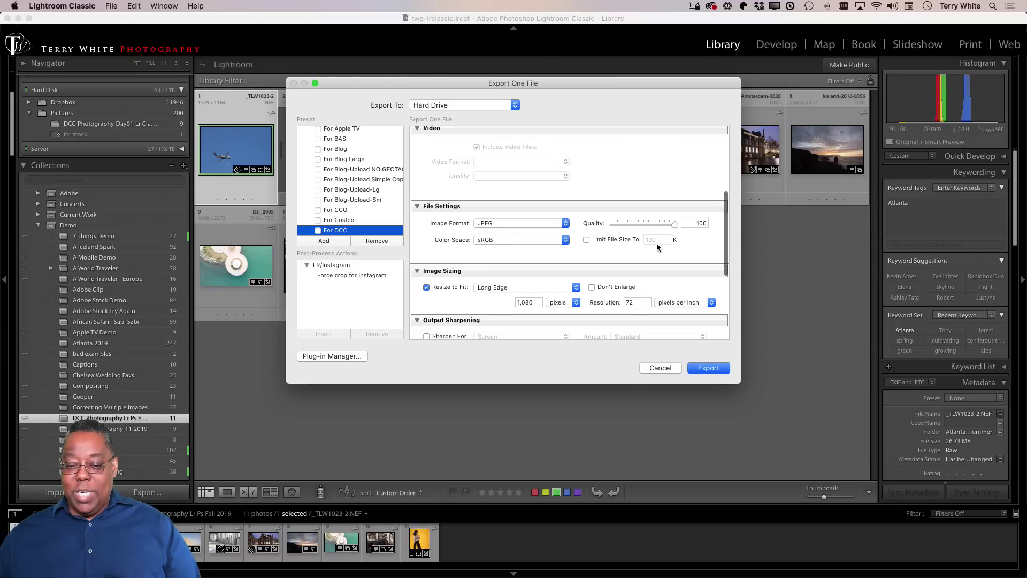
scroll(619, 252, "down", 3)
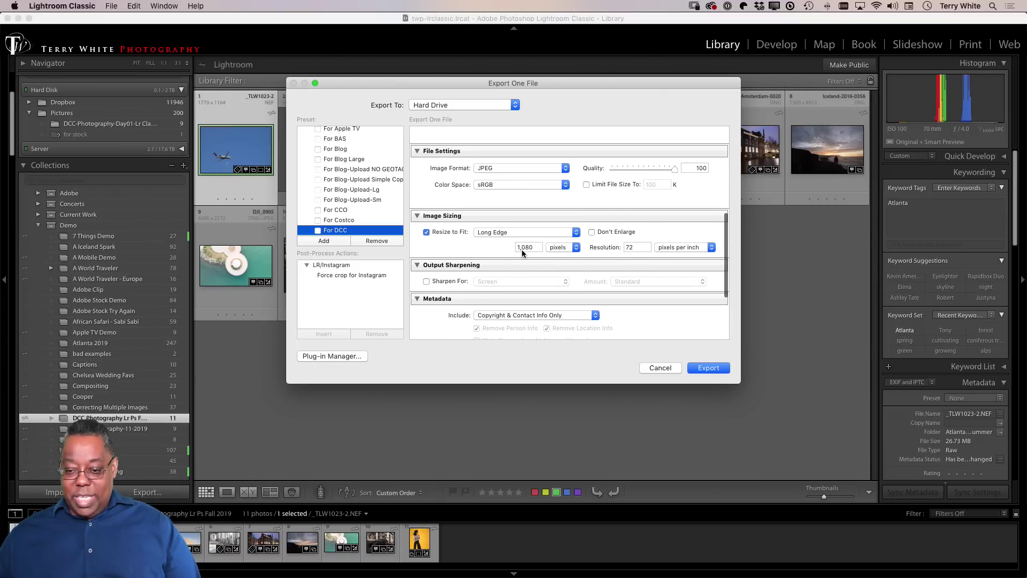
scroll(527, 254, "down", 4)
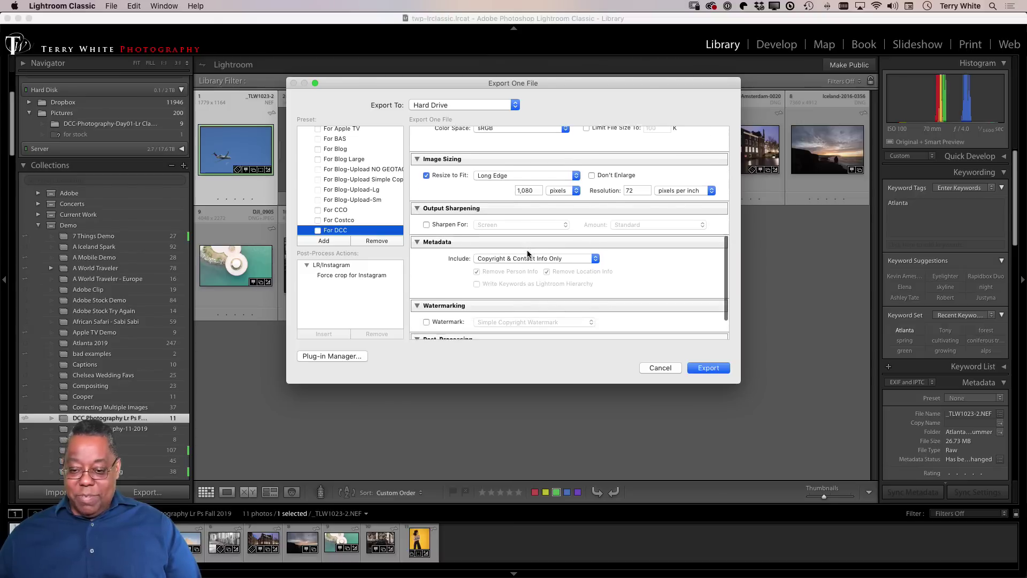
scroll(527, 250, "down", 2)
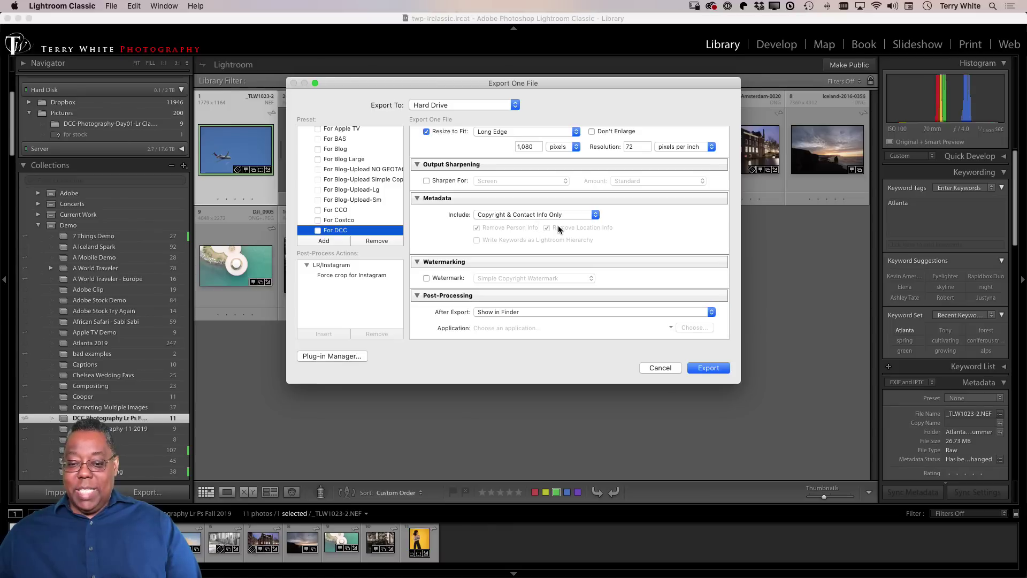
left_click(707, 369)
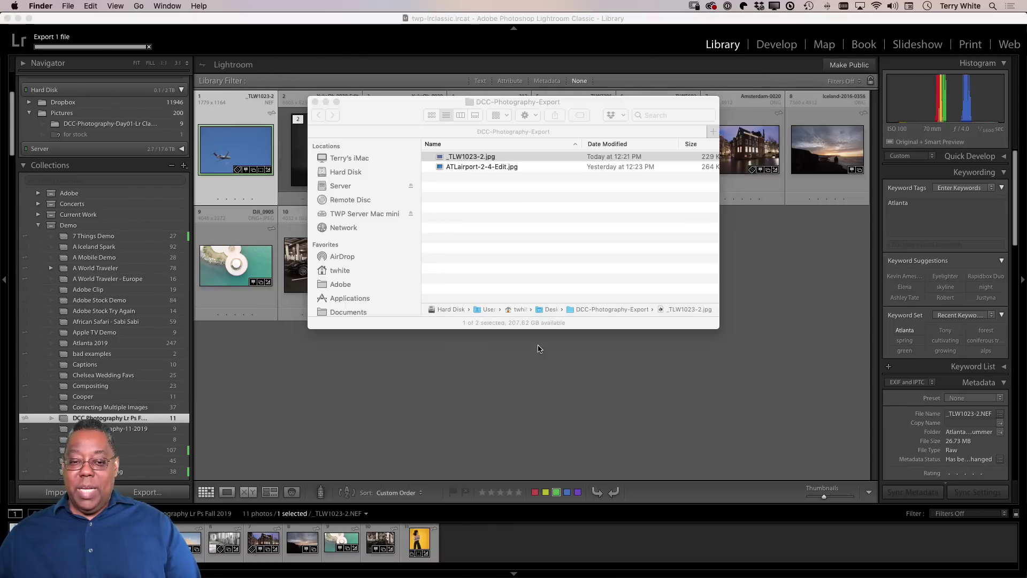
key("space")
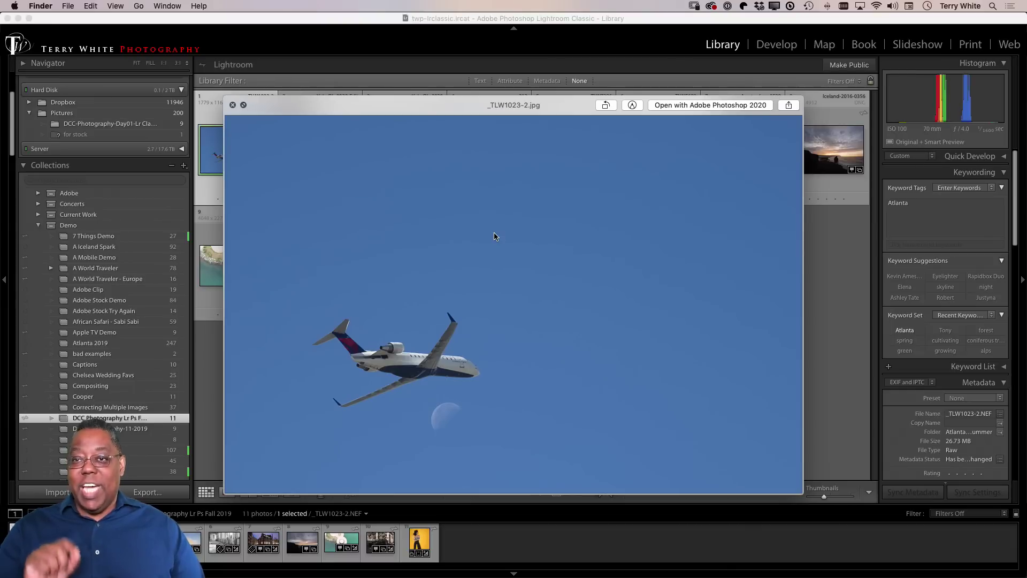
key("space")
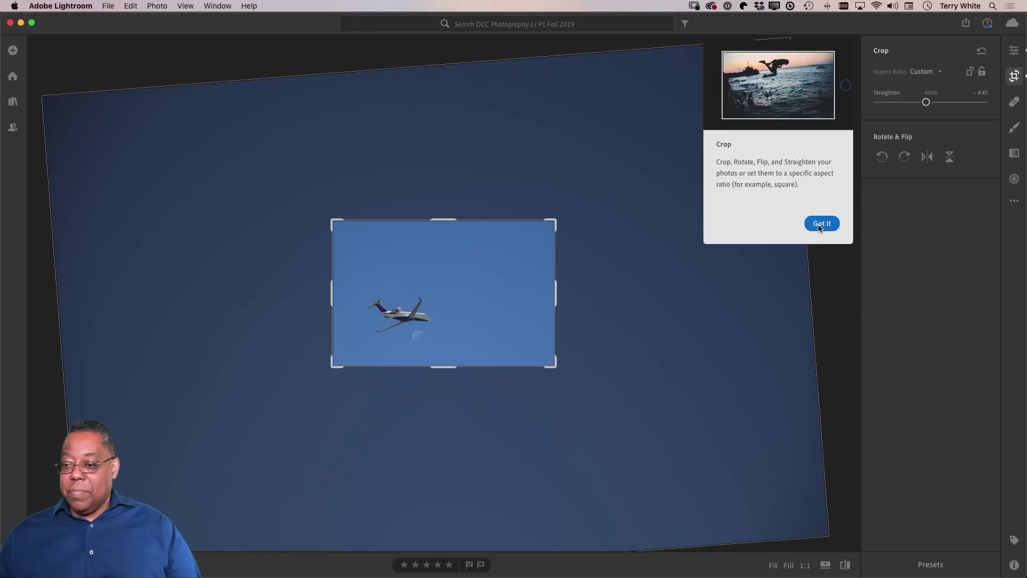
- Switch to Lightroom, dismiss the Crop tip, leave the crop view and open the custom export settings for the airplane photo
left_click(819, 225)
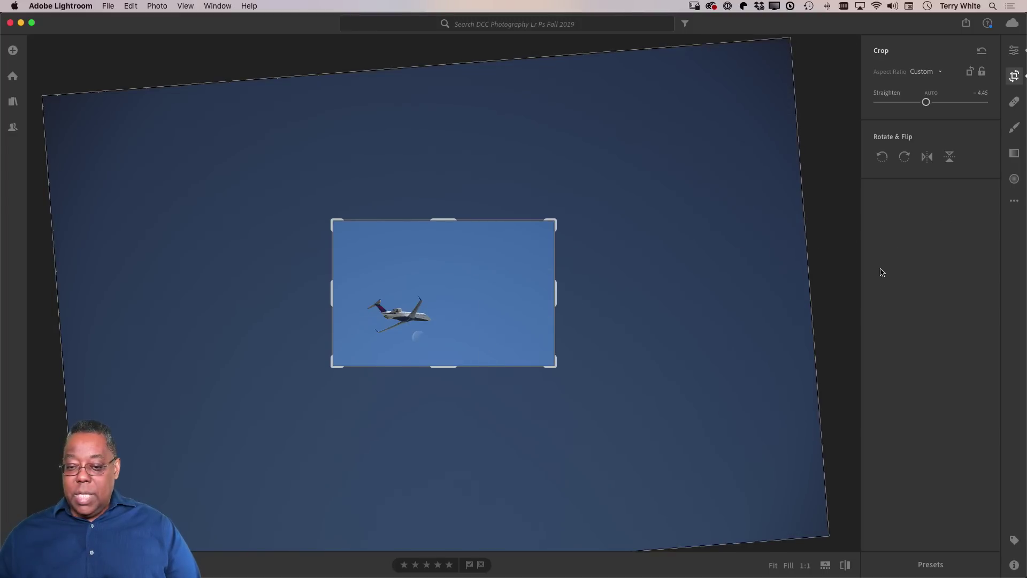
left_click(1015, 77)
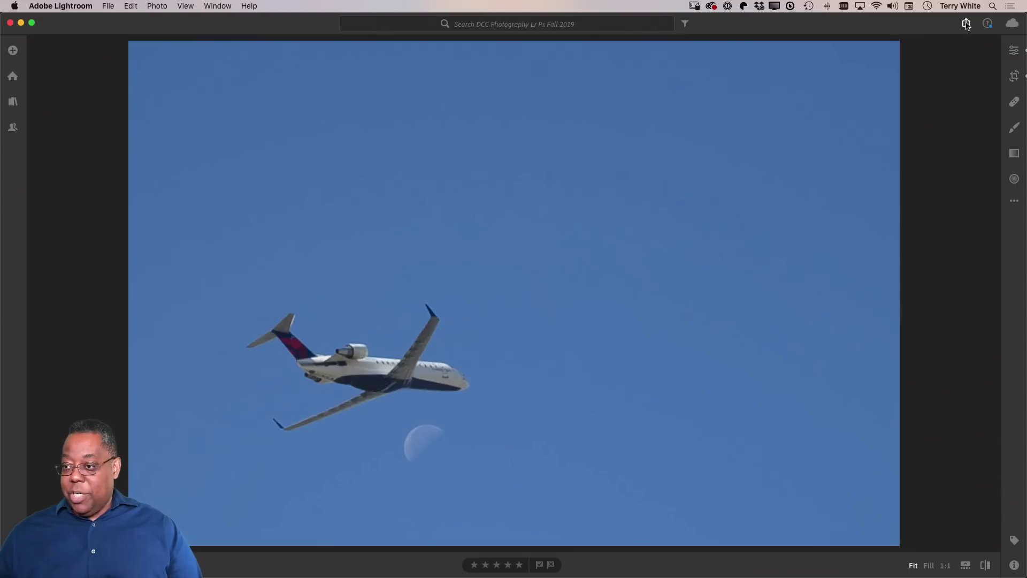
left_click(966, 24)
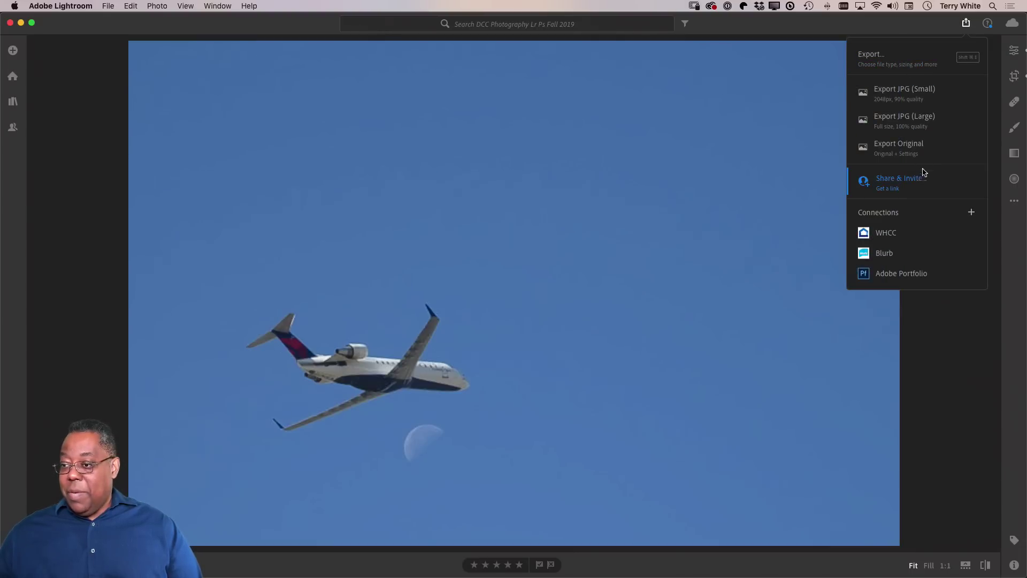
left_click(915, 66)
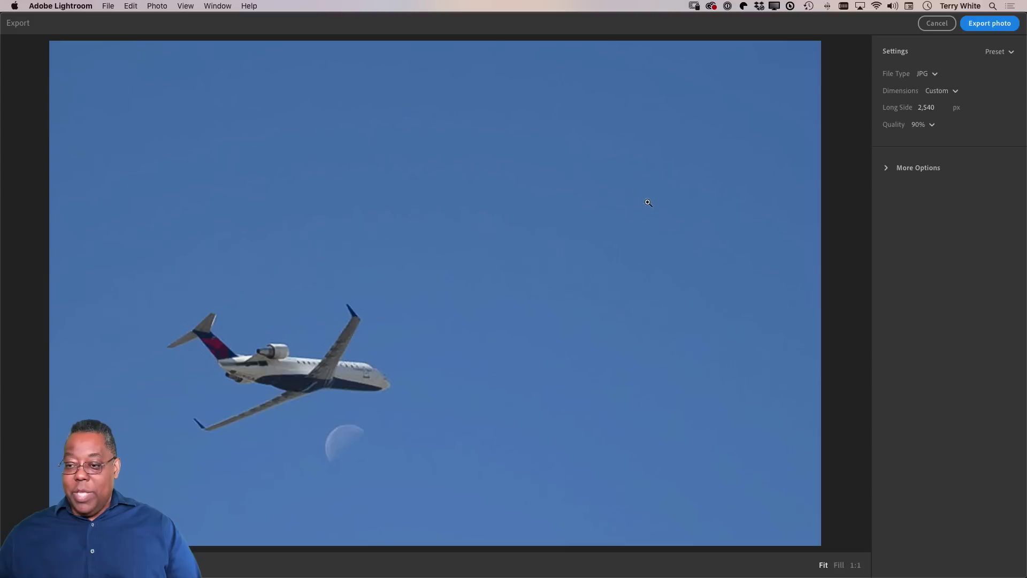
- Set the JPG export's long side to 1,080 px and quality to 100%, expand the additional options, and export the photo to the Desktop
left_click(939, 108)
type("180")
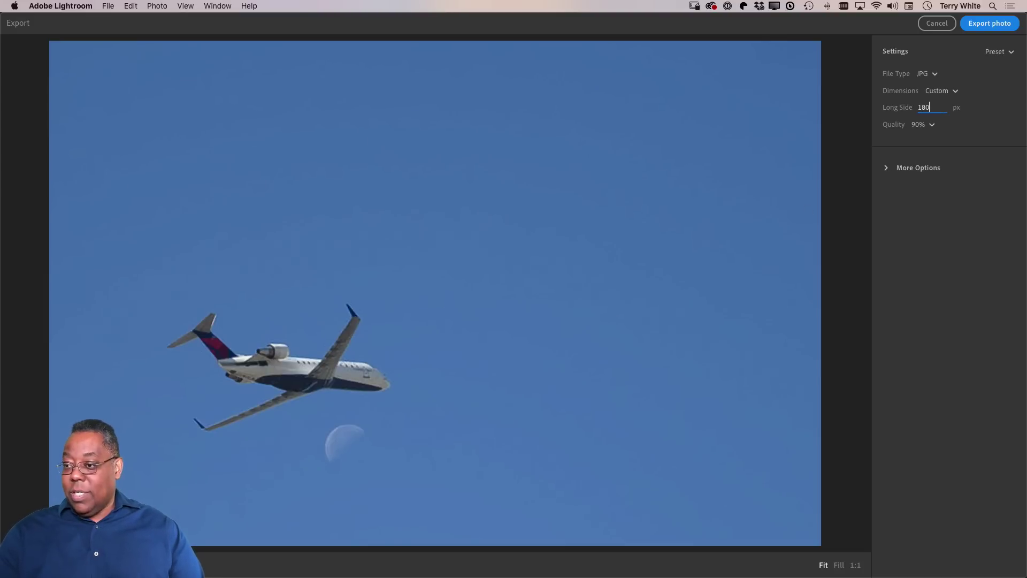
key("BackSpace")
key("BackSpace")
type("080")
key("Return")
left_click(933, 125)
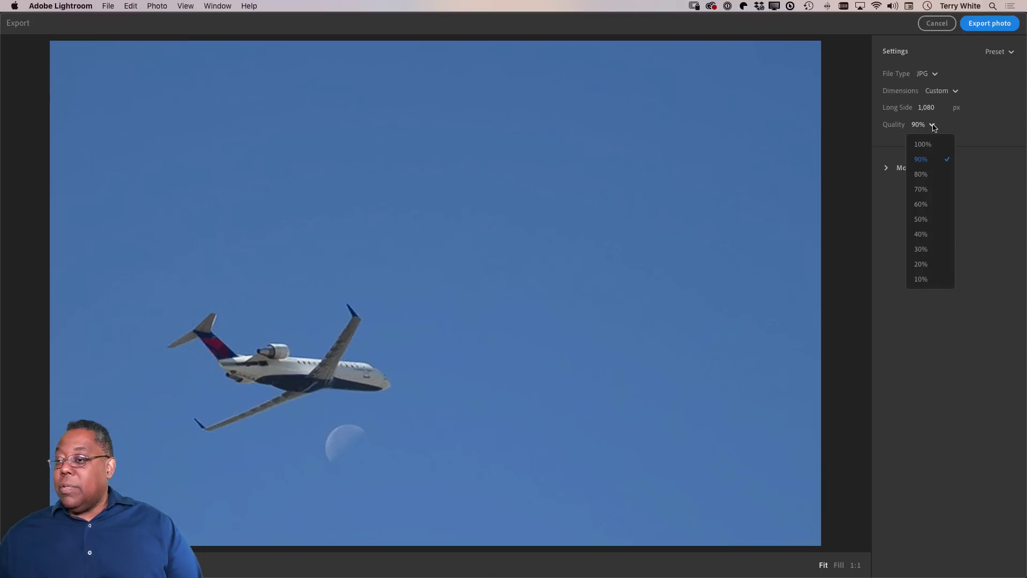
left_click(934, 145)
left_click(892, 171)
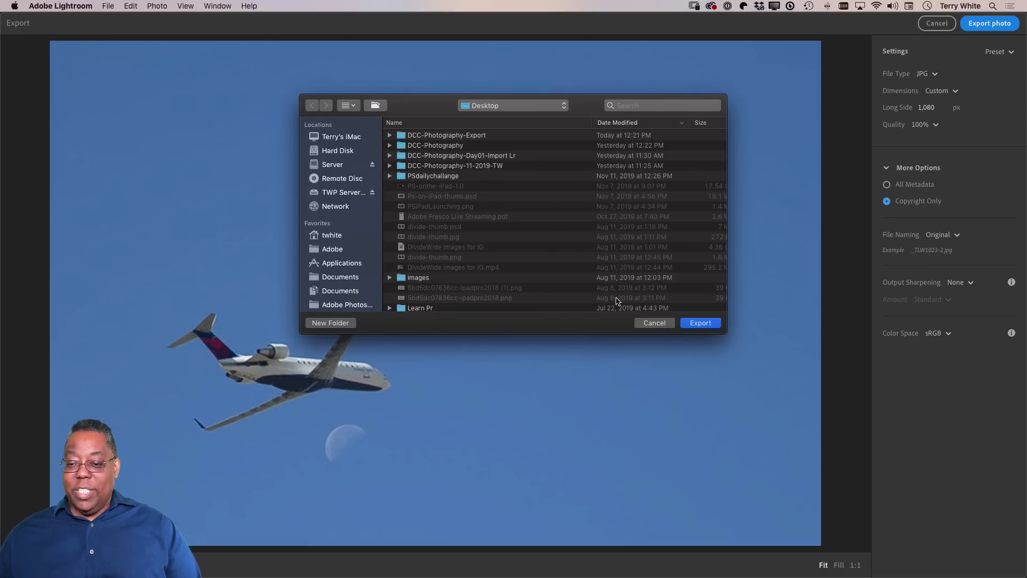
key("Return")
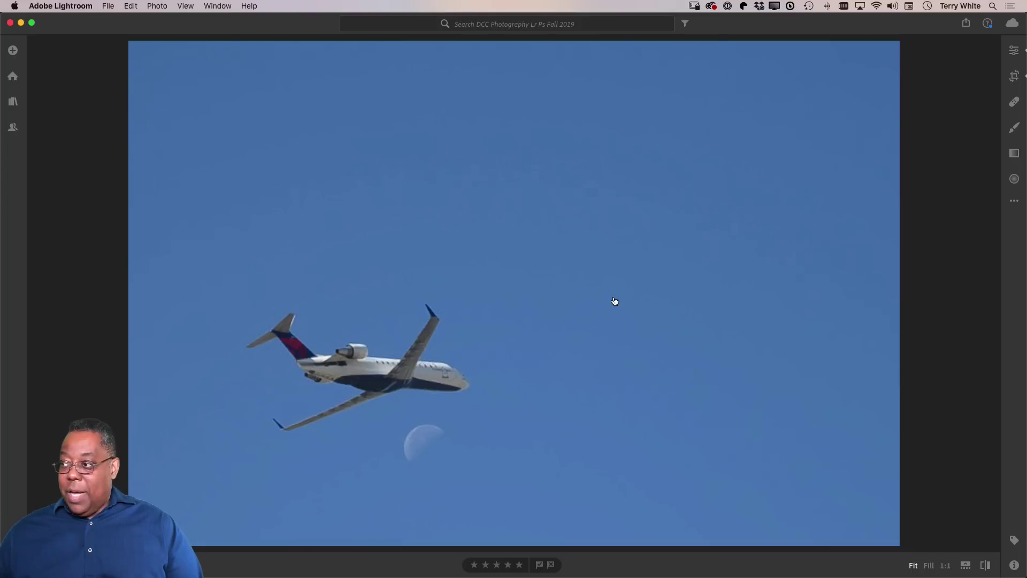
- Switch to Photoshop, set the portrait's height to 1080 px in Save for Web (Legacy), cancel the export and leave the Crop tool
key("super+Tab")
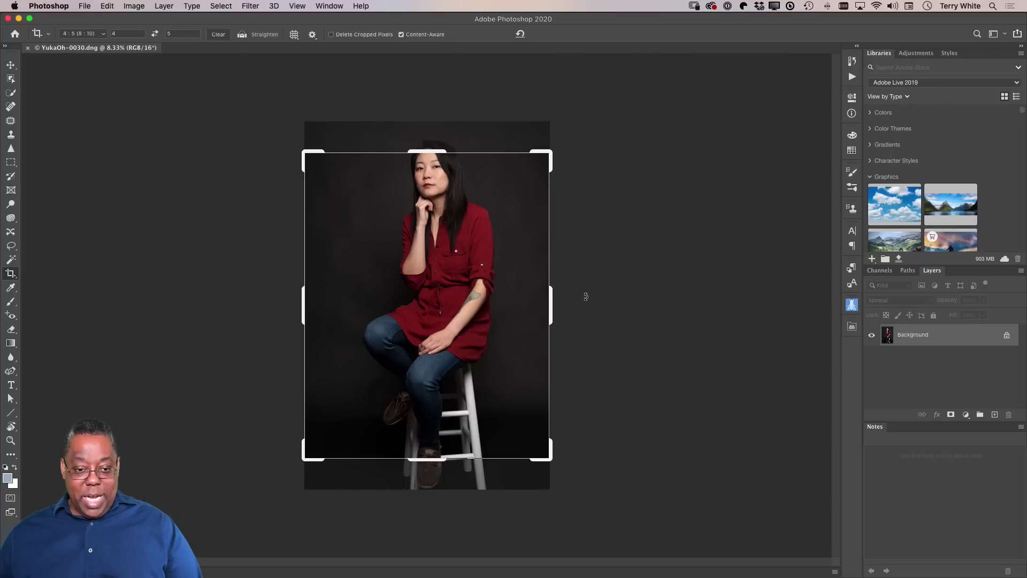
left_click(78, 5)
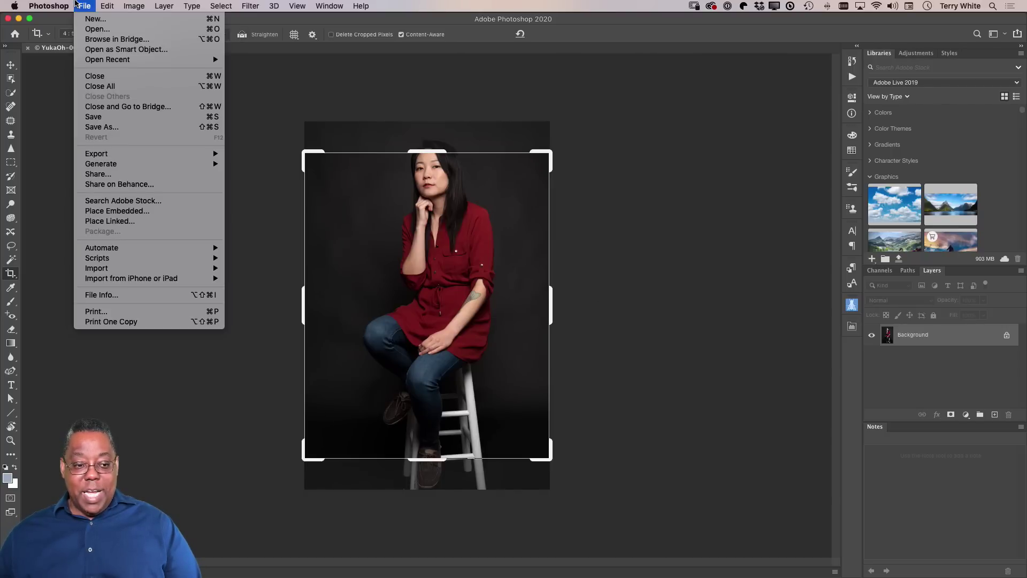
mouse_move(126, 157)
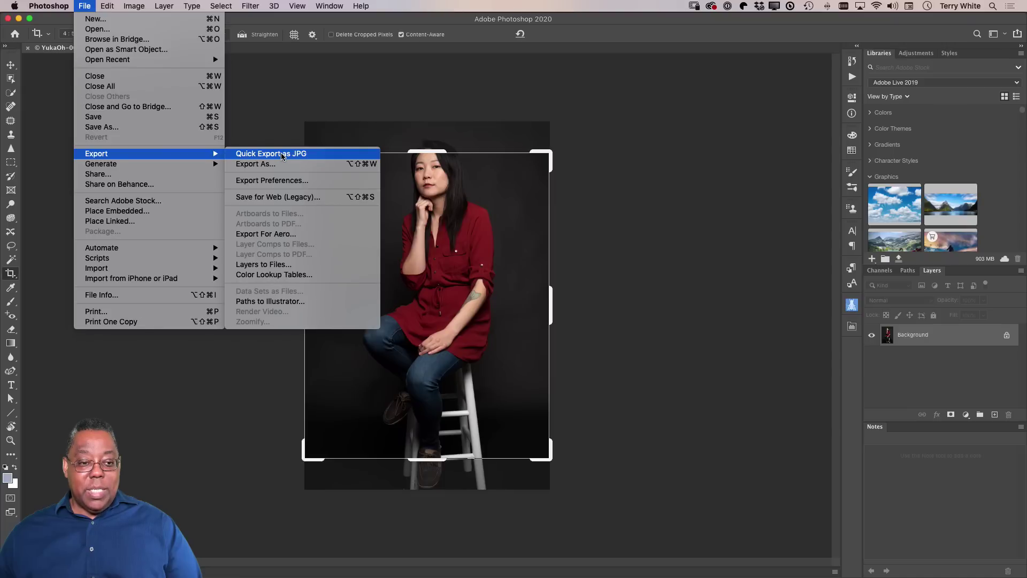
left_click(296, 198)
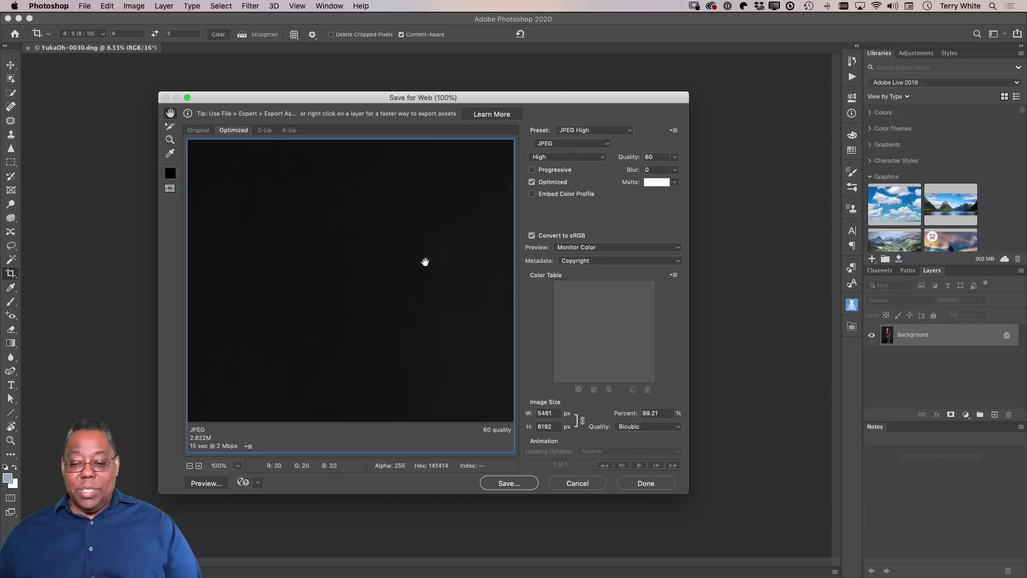
left_click_drag(554, 427, 524, 426)
type("1080")
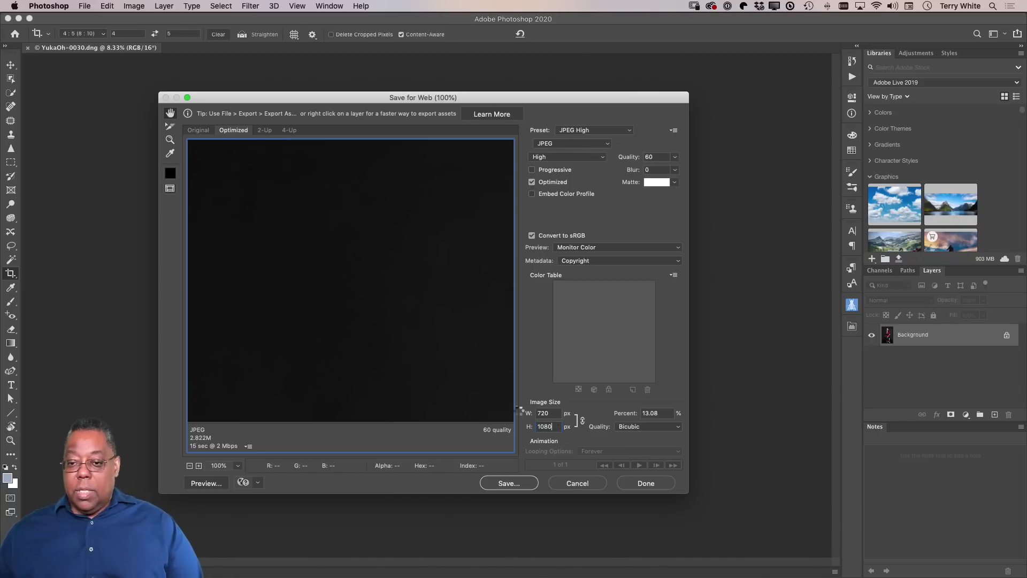
key("Tab")
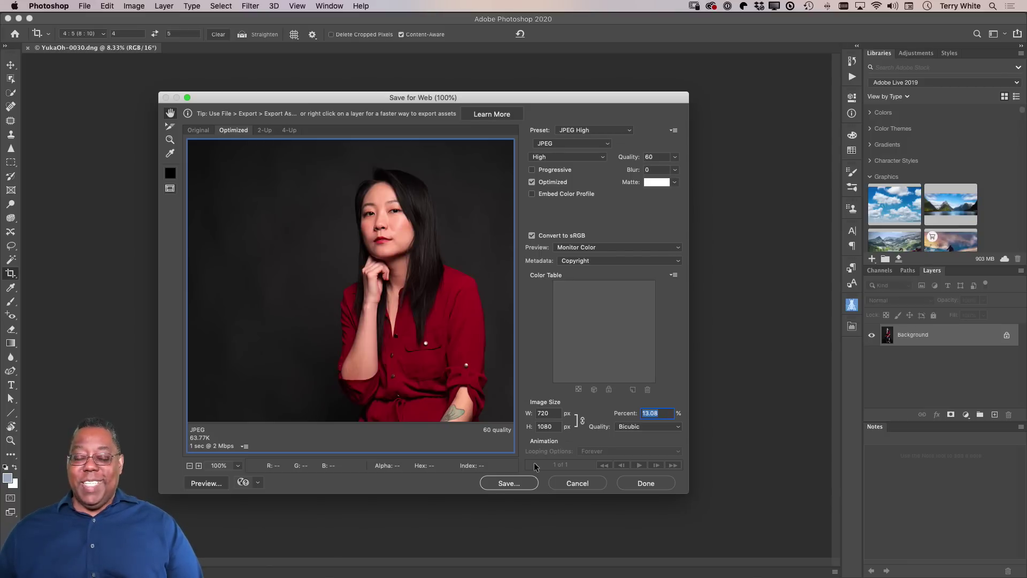
left_click(570, 484)
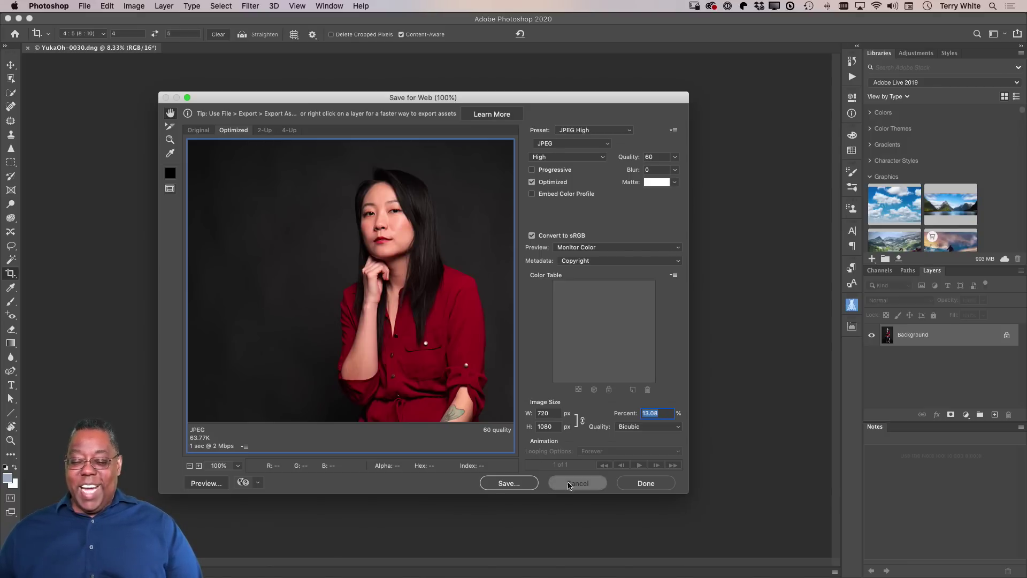
key("Escape")
key("v")
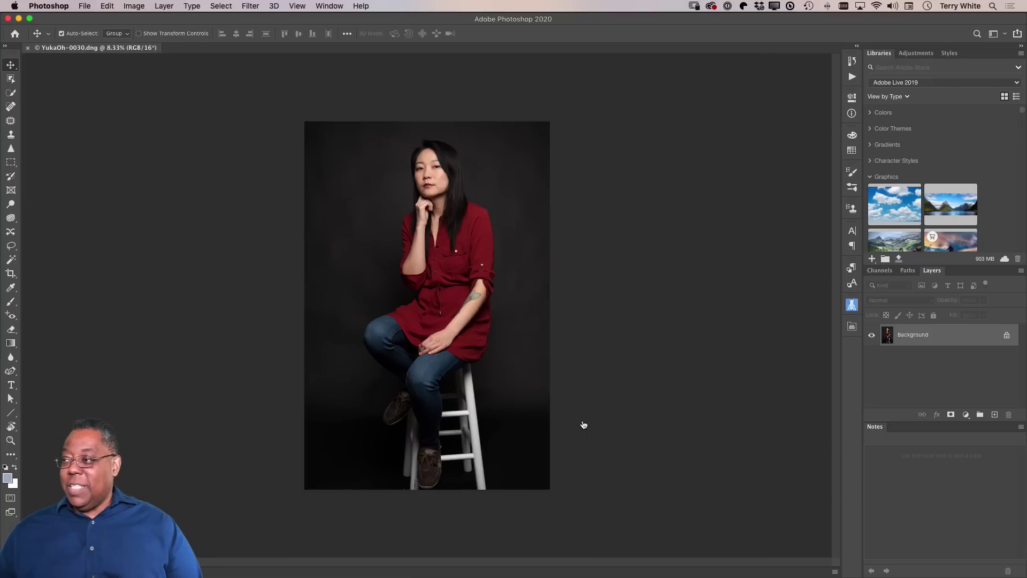
- Return to Lightroom Classic and view the airplane photo in the Library's Loupe view
key("super+Tab")
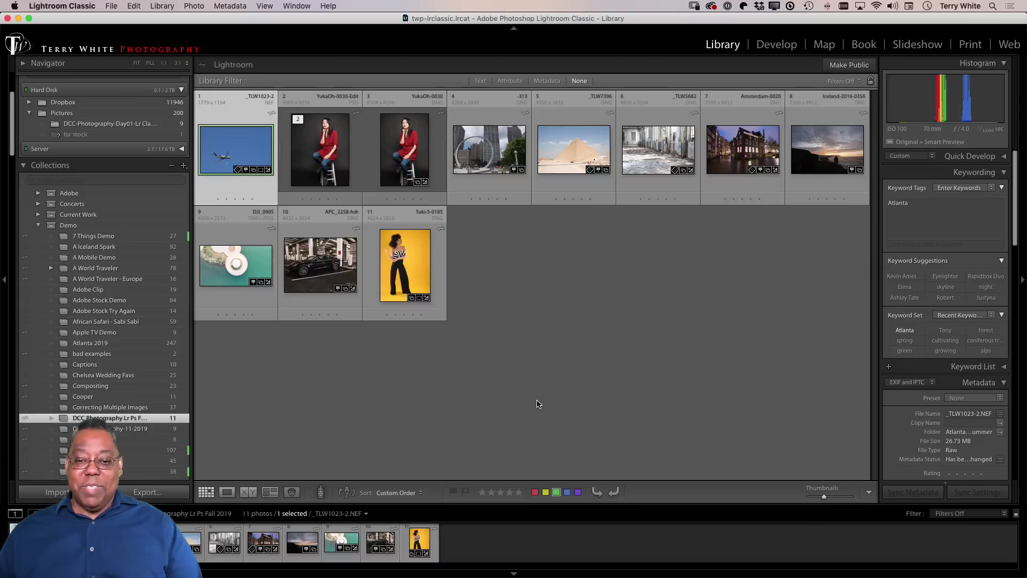
double_click(226, 136)
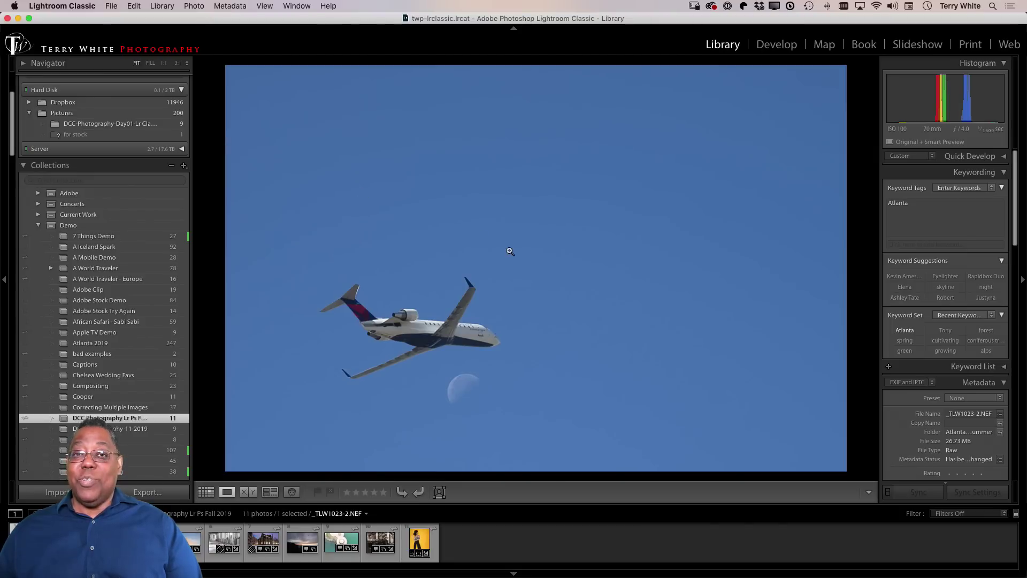